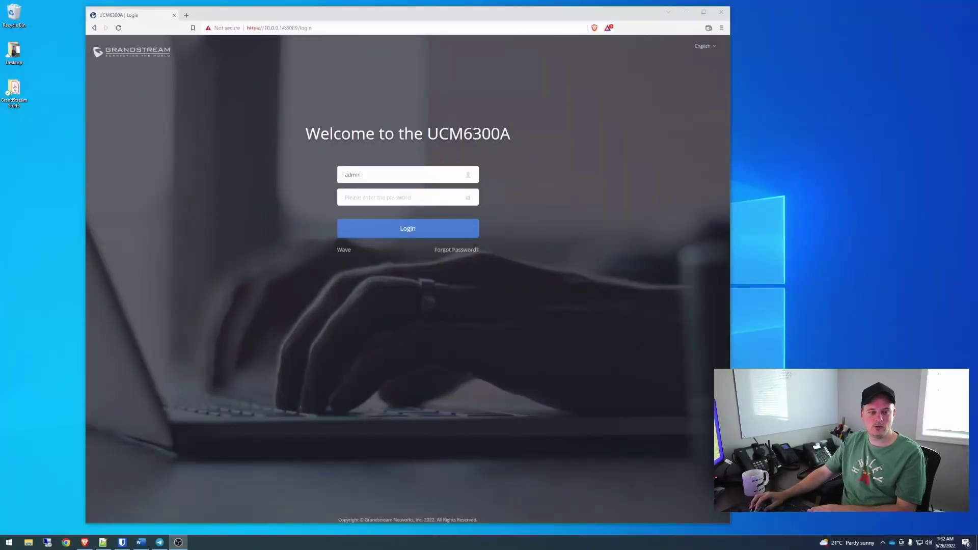
Step: Log in to the PBX as admin, pasting the account password from another application
{"action": "left_click_drag", "start_coordinate": [295, 16], "coordinate": [258, 16]}
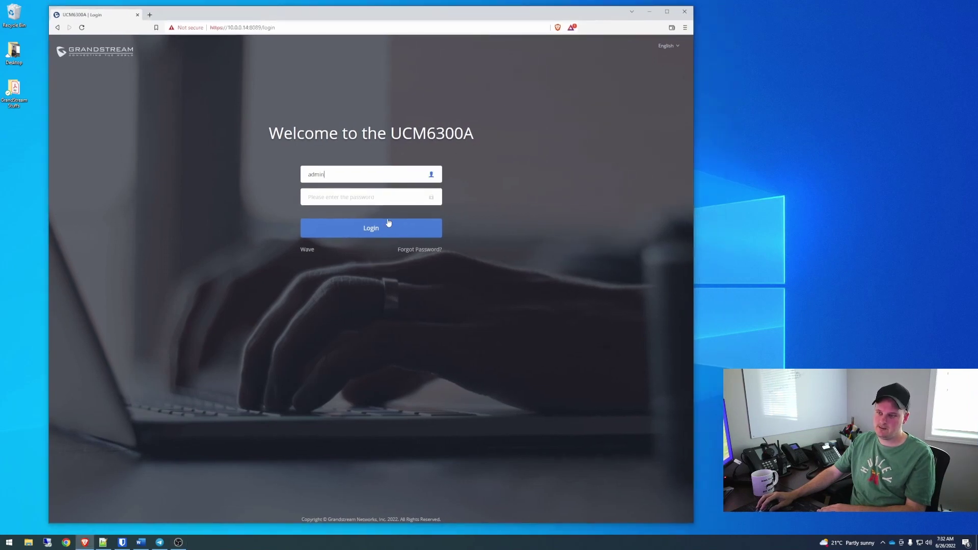
{"action": "key", "text": "Tab"}
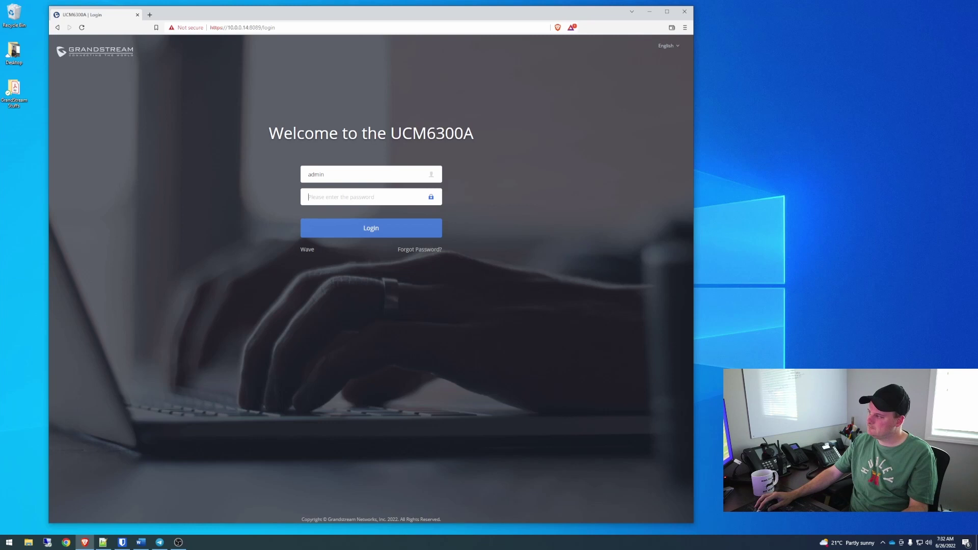
{"action": "key", "text": "alt+Tab"}
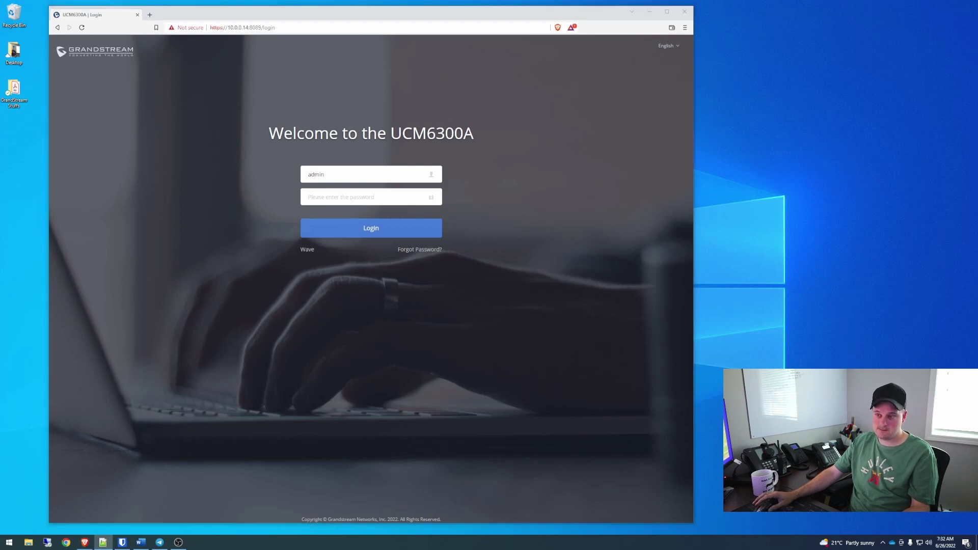
{"action": "left_click", "coordinate": [338, 197]}
{"action": "key", "text": "ctrl+v"}
{"action": "left_click", "coordinate": [373, 230]}
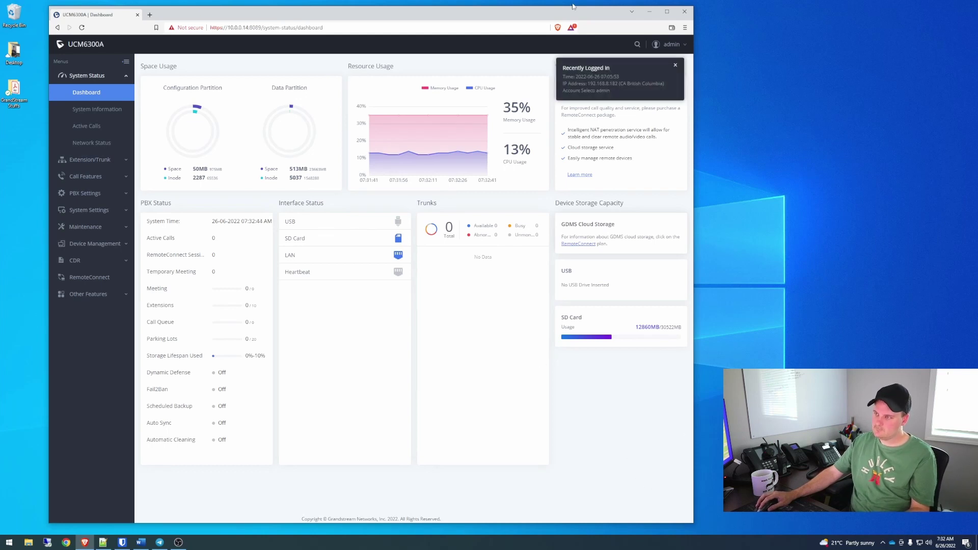
Step: Maximize the browser and zoom the System Status dashboard to 110% for review
{"action": "left_click", "coordinate": [667, 11]}
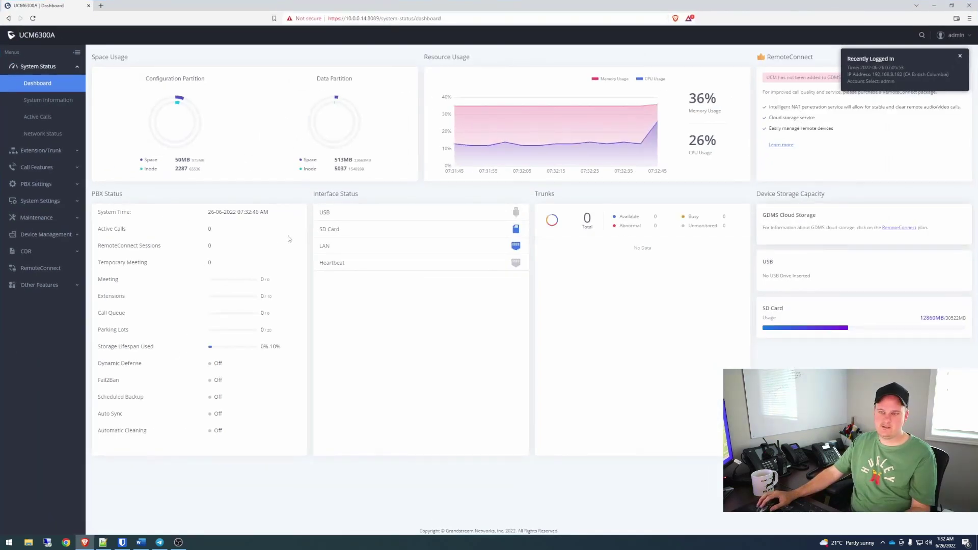
{"action": "key", "text": "ctrl+plus"}
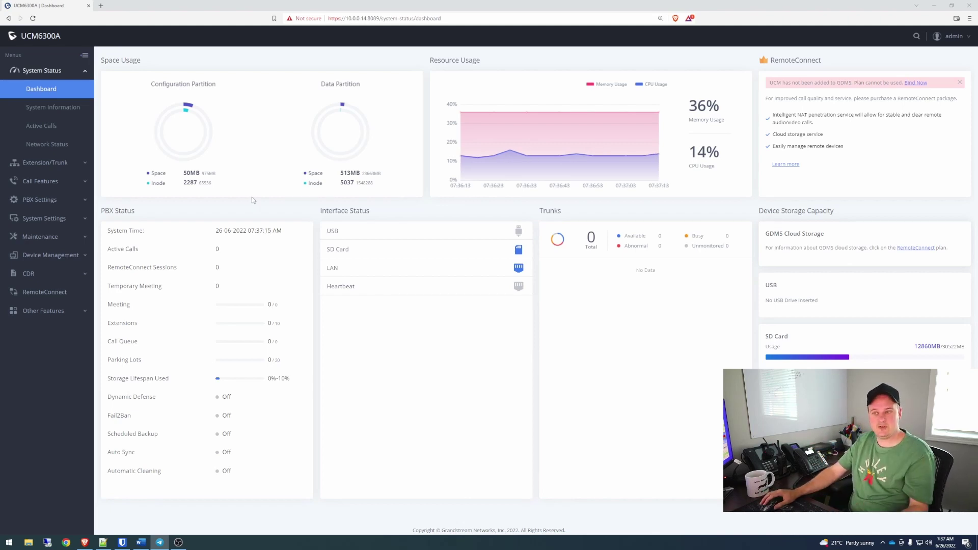
{"action": "mouse_move", "coordinate": [175, 109]}
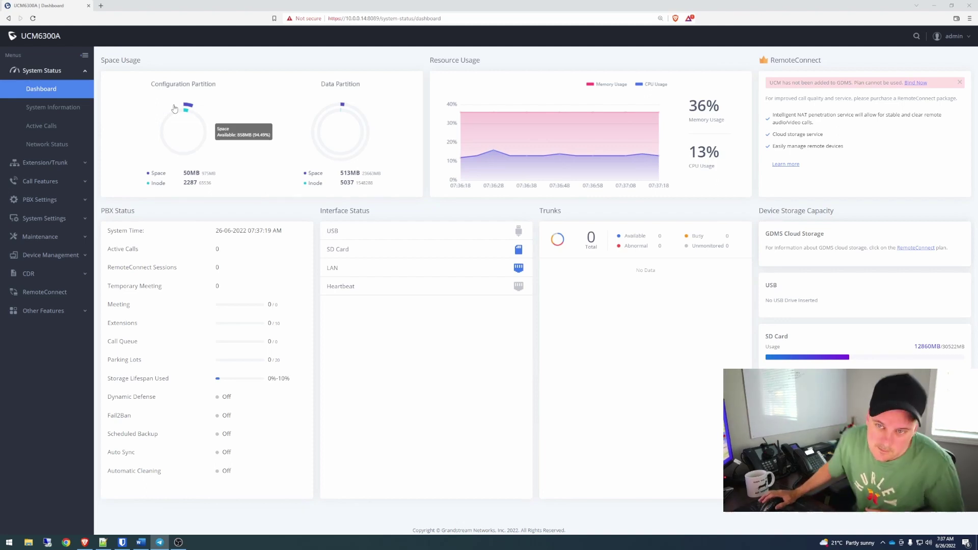
Step: Show the Extensions list under Extension/Trunk, then expand the Other Features group
{"action": "left_click", "coordinate": [41, 163]}
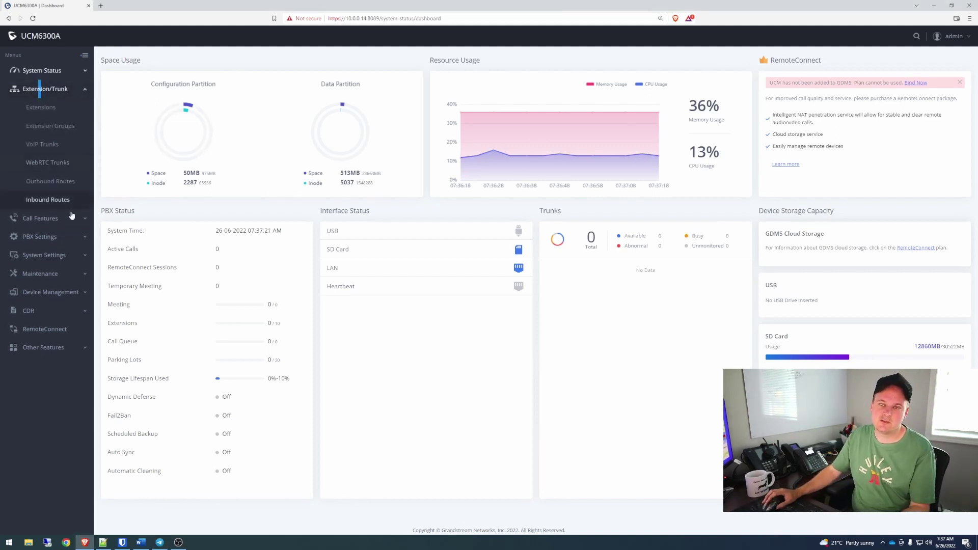
{"action": "left_click", "coordinate": [40, 107]}
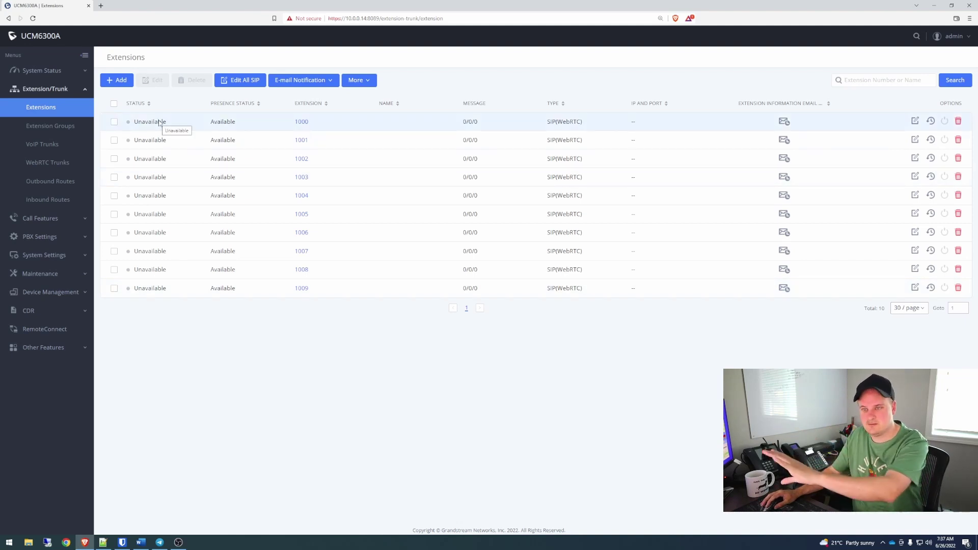
{"action": "left_click", "coordinate": [46, 347]}
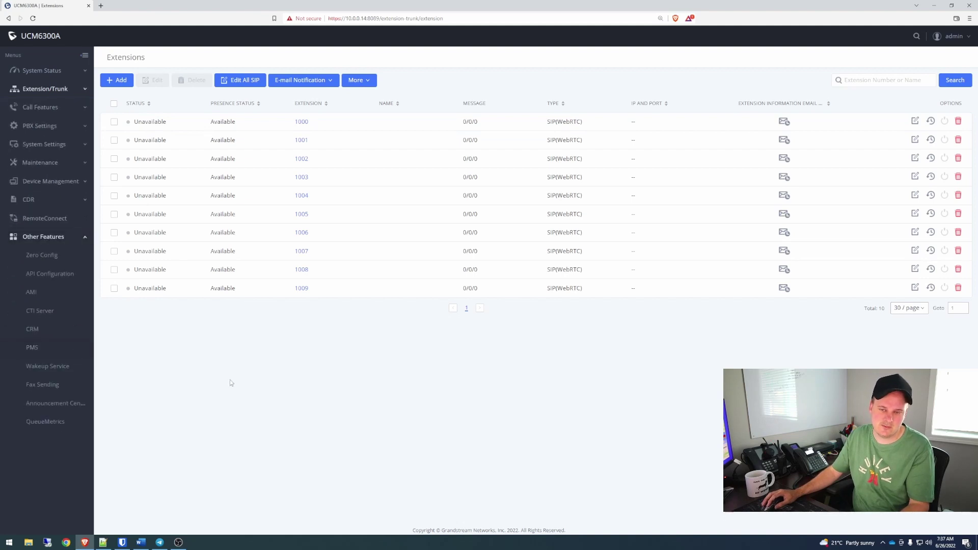
Step: In Zero Config, enable Account 1 on phone C074AD0FEEC3 with extension 1001 and save
{"action": "left_click", "coordinate": [49, 262]}
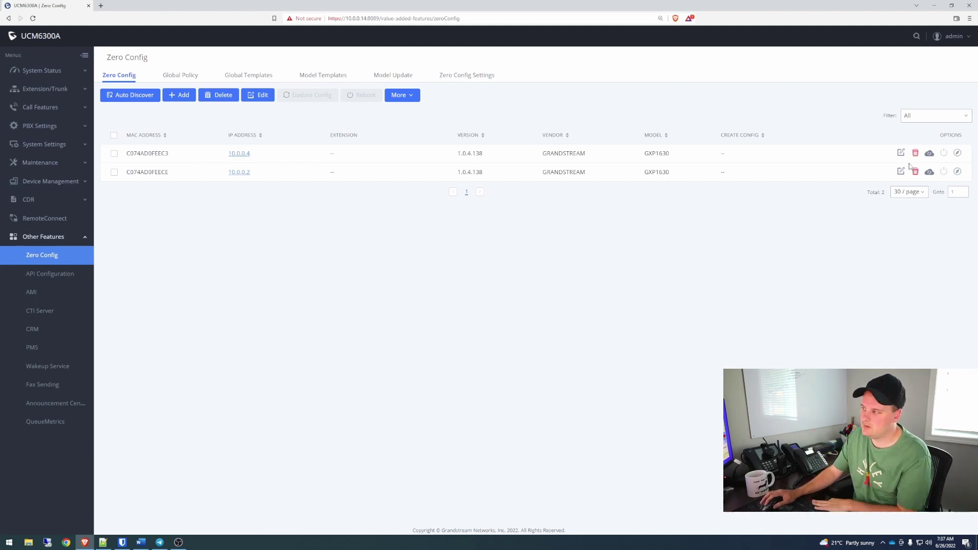
{"action": "left_click", "coordinate": [114, 153]}
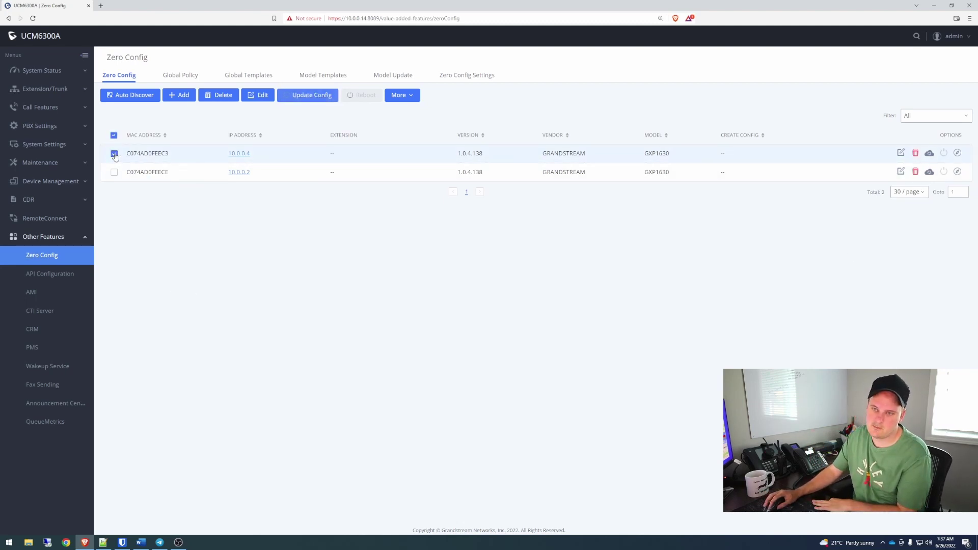
{"action": "left_click", "coordinate": [901, 153]}
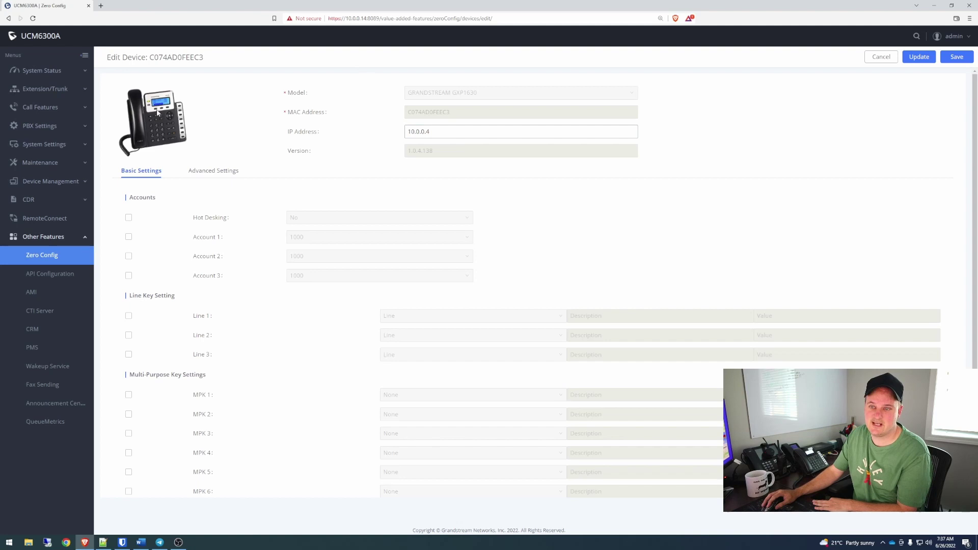
{"action": "left_click", "coordinate": [129, 237]}
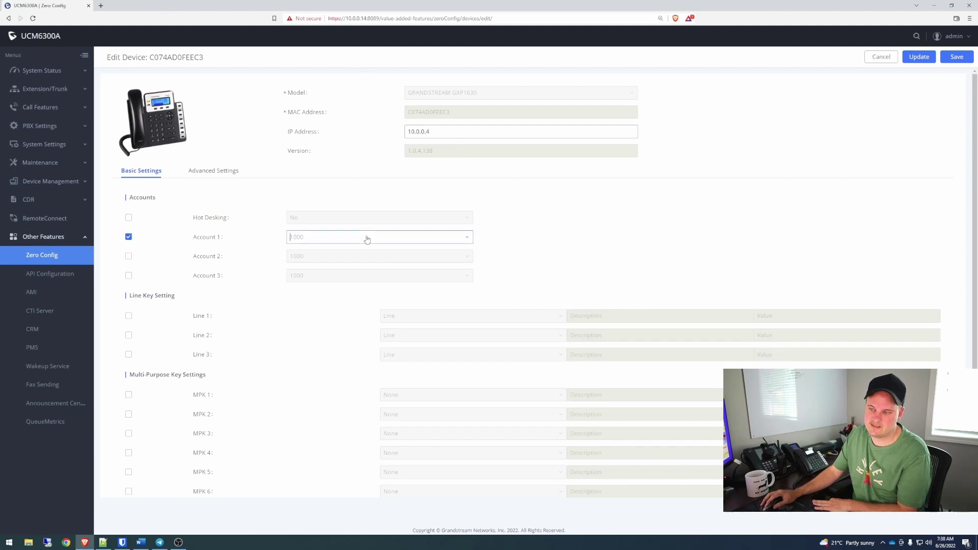
{"action": "left_click", "coordinate": [367, 238]}
{"action": "left_click", "coordinate": [303, 265]}
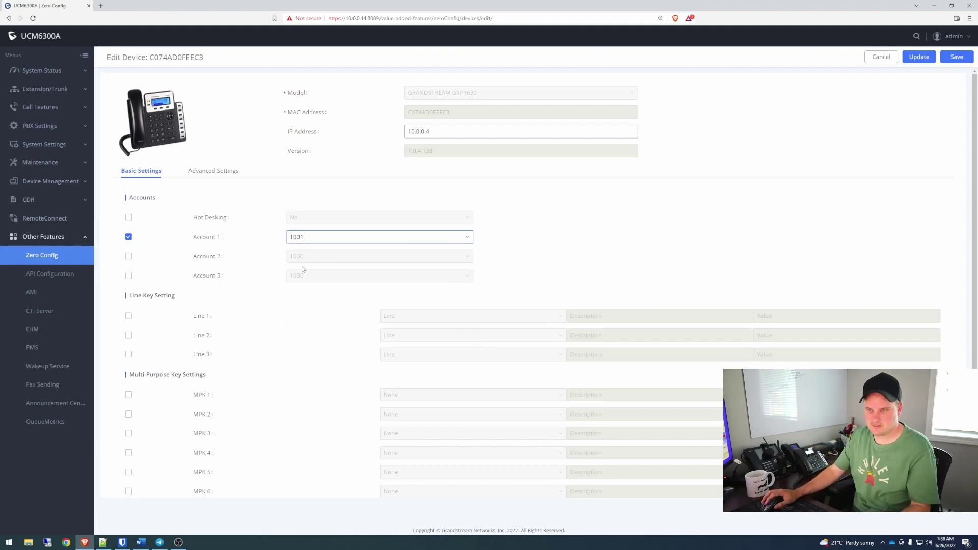
{"action": "left_click", "coordinate": [956, 59]}
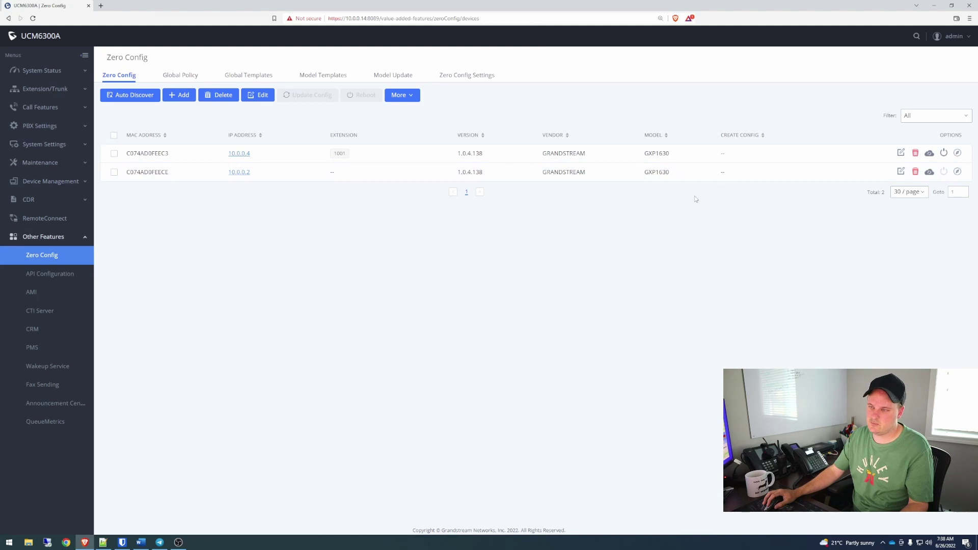
Step: Enable Account 1 on phone C074AD0FEECE with extension 1002, save, and select the first phone
{"action": "left_click", "coordinate": [901, 172]}
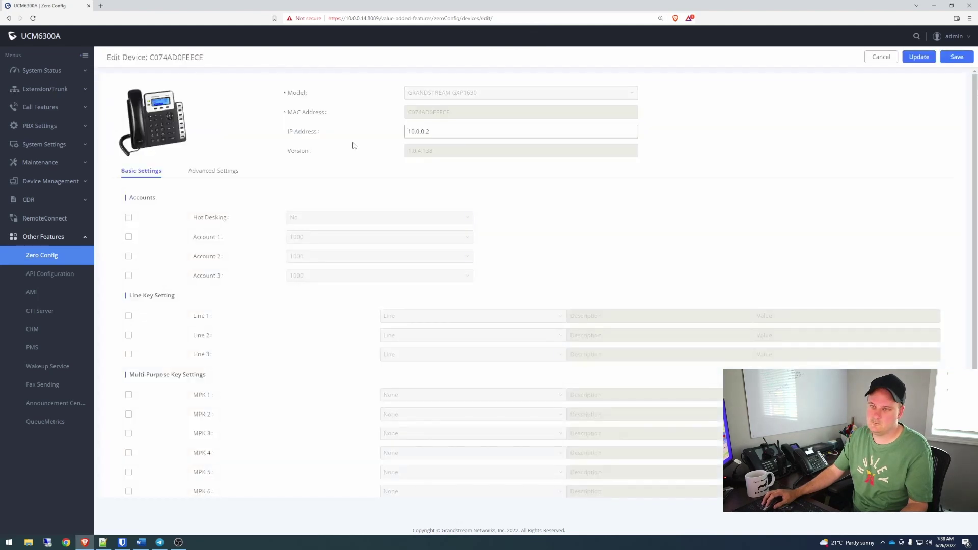
{"action": "left_click", "coordinate": [129, 238]}
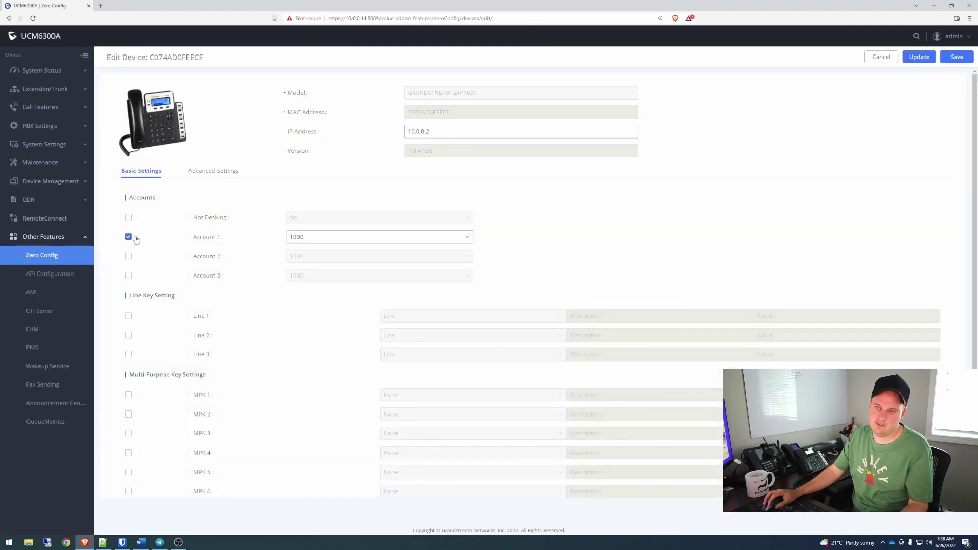
{"action": "left_click", "coordinate": [333, 239]}
{"action": "left_click", "coordinate": [319, 282]}
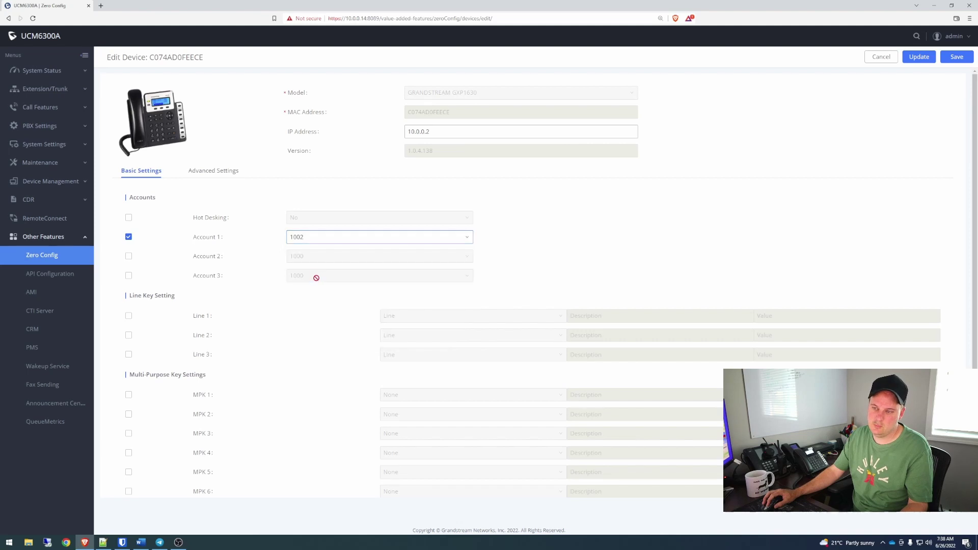
{"action": "left_click", "coordinate": [956, 57]}
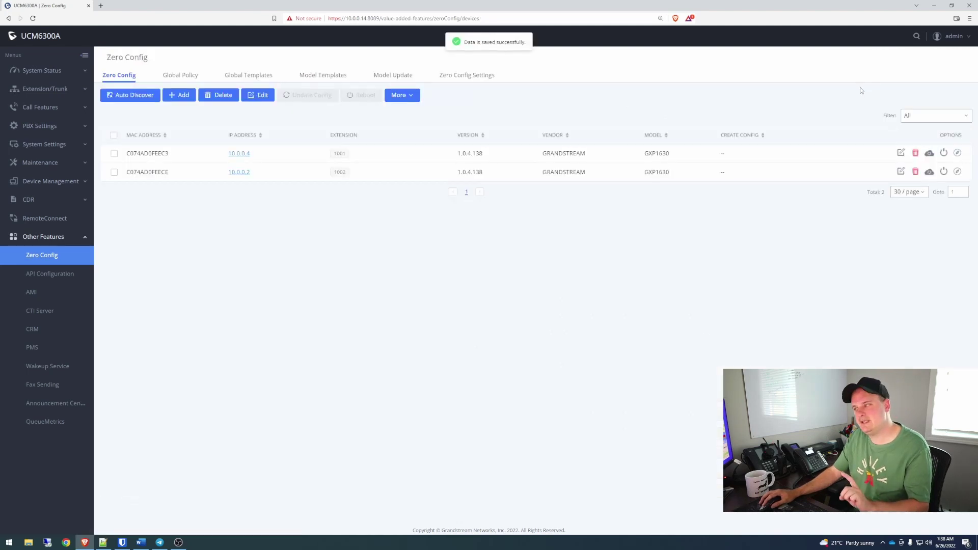
{"action": "left_click", "coordinate": [115, 154]}
Step: Select both GXP1630 phones and send them Update Config, confirming the NOTIFY prompt
{"action": "left_click", "coordinate": [115, 173]}
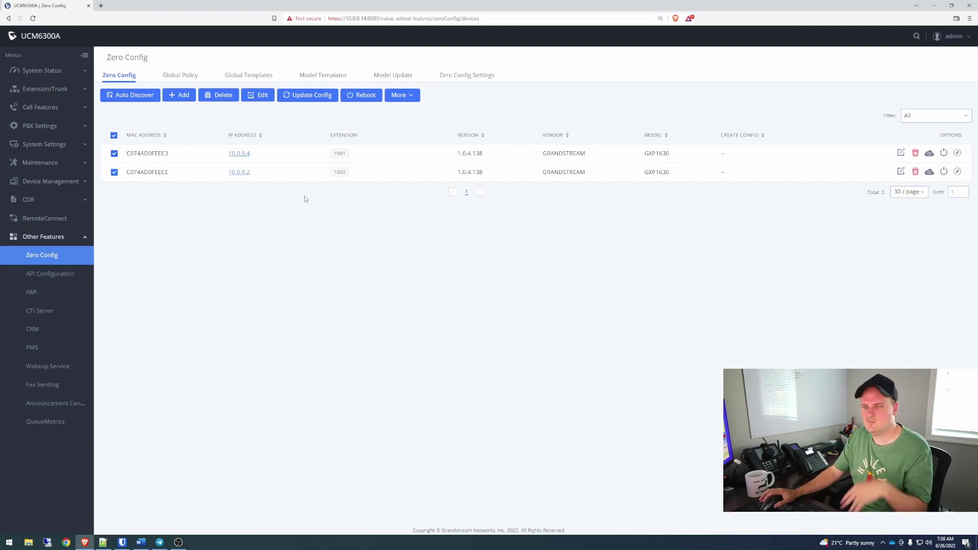
{"action": "left_click", "coordinate": [310, 97]}
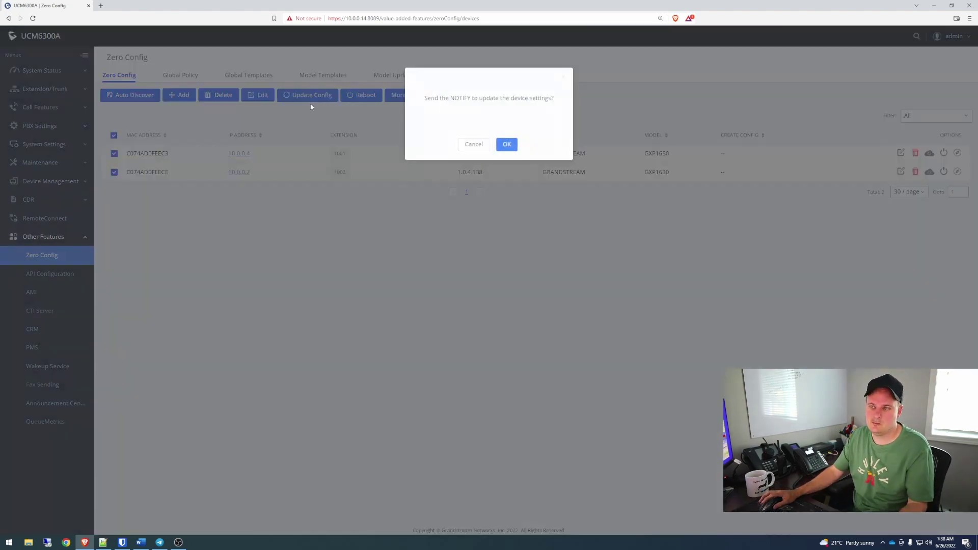
{"action": "left_click", "coordinate": [511, 145]}
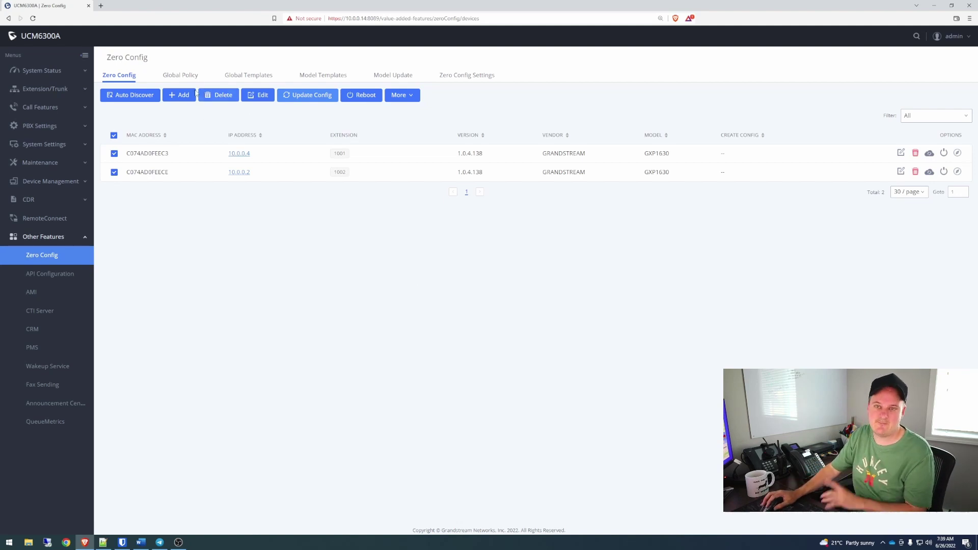
Step: Return to the Extensions list to check that 1001 and 1002 show Idle
{"action": "left_click", "coordinate": [45, 89]}
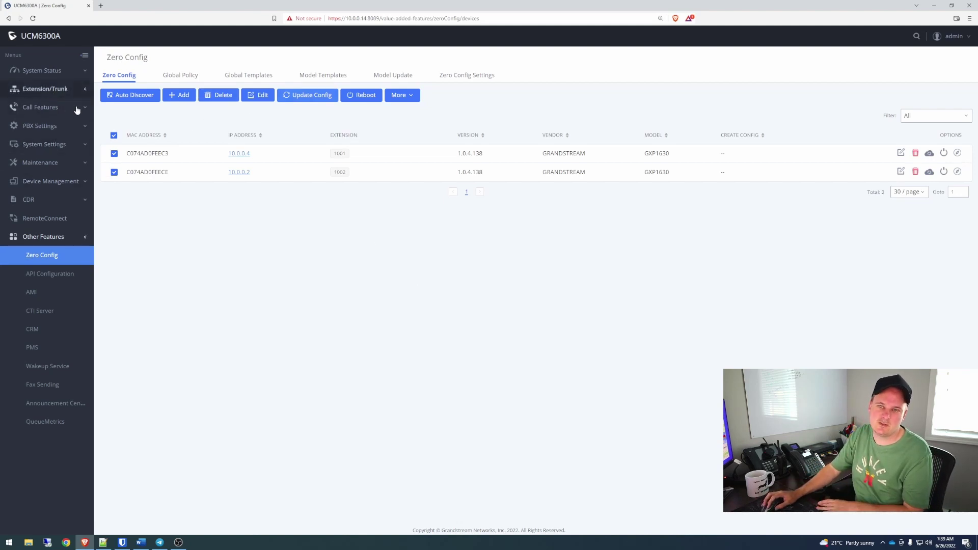
{"action": "left_click", "coordinate": [42, 108]}
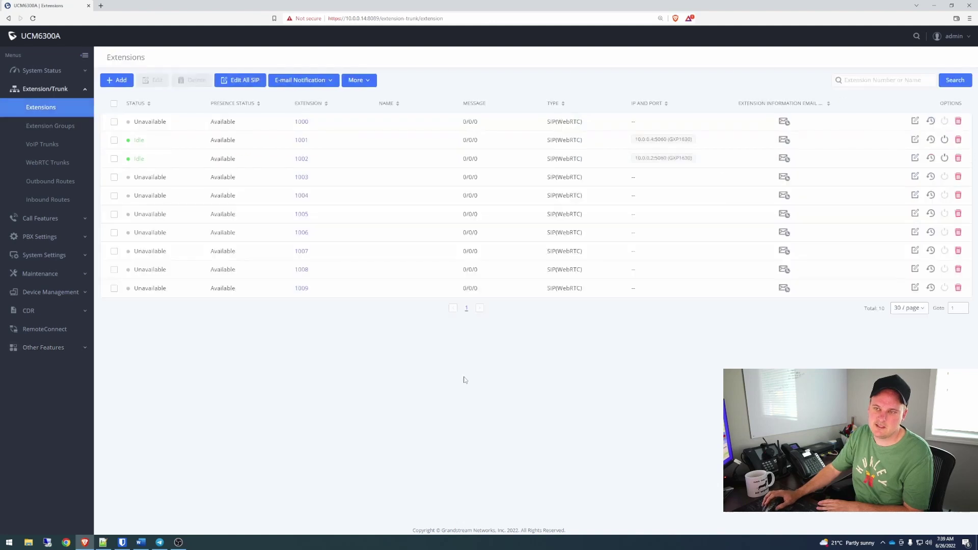
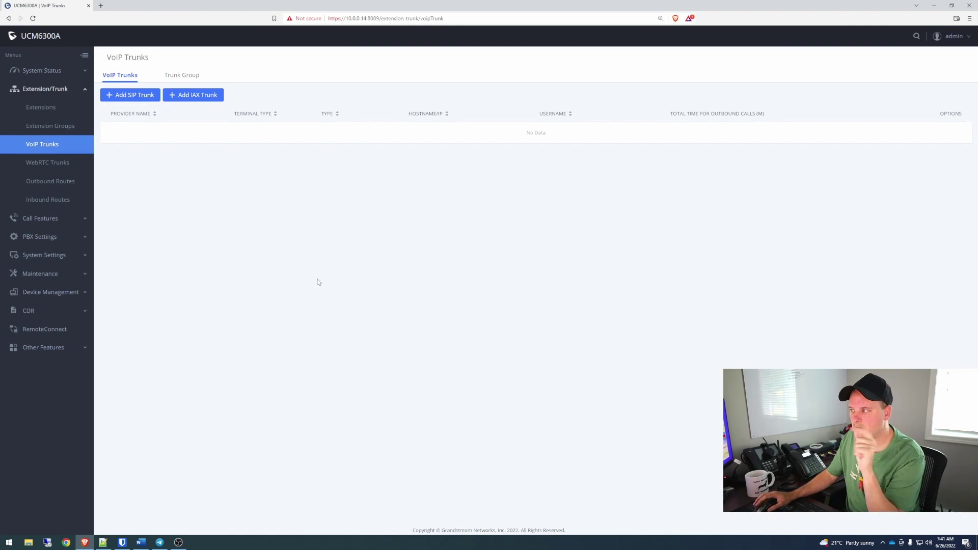
Step: Start a new Register SIP Trunk with the provider name VOIP.ms
{"action": "left_click", "coordinate": [132, 96]}
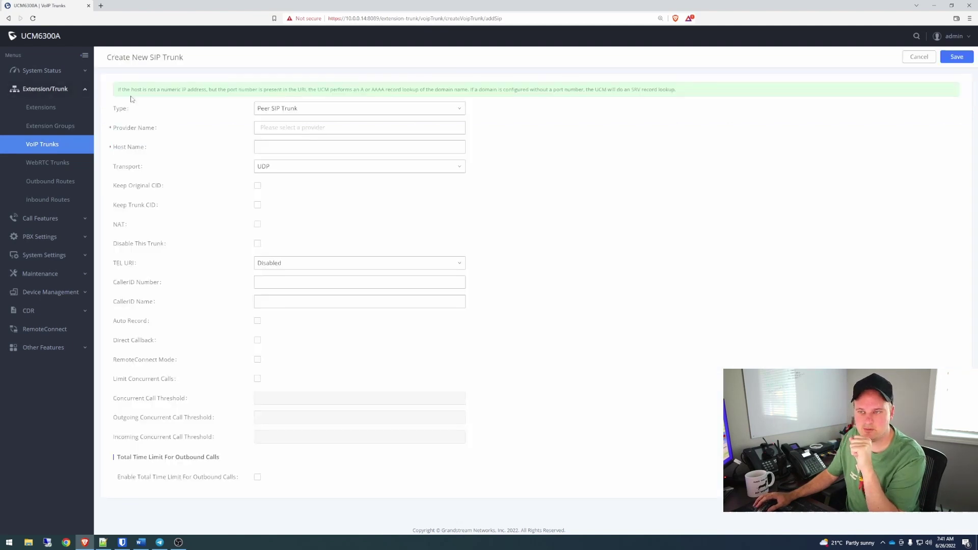
{"action": "left_click", "coordinate": [320, 112]}
{"action": "left_click", "coordinate": [298, 141]}
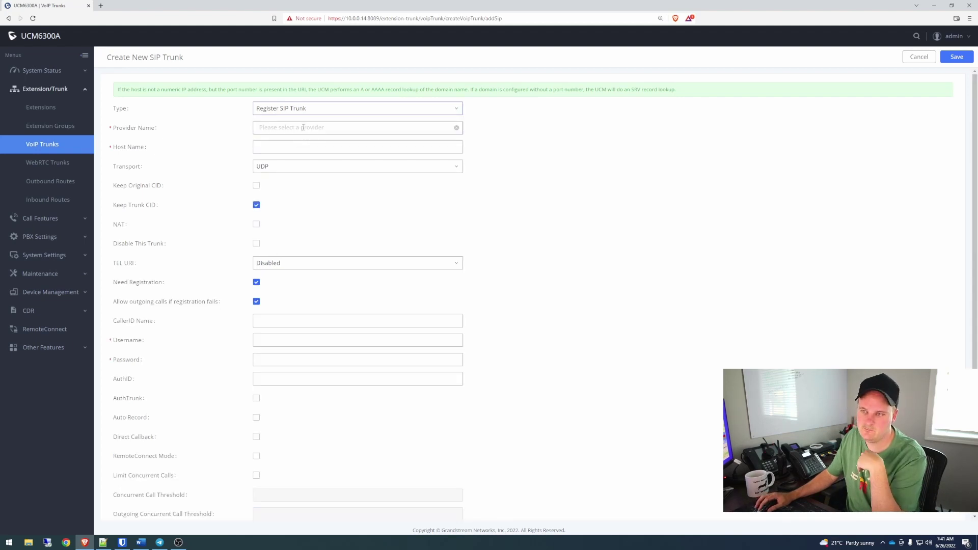
{"action": "left_click", "coordinate": [303, 127]}
{"action": "type", "text": "VOIP.ms"}
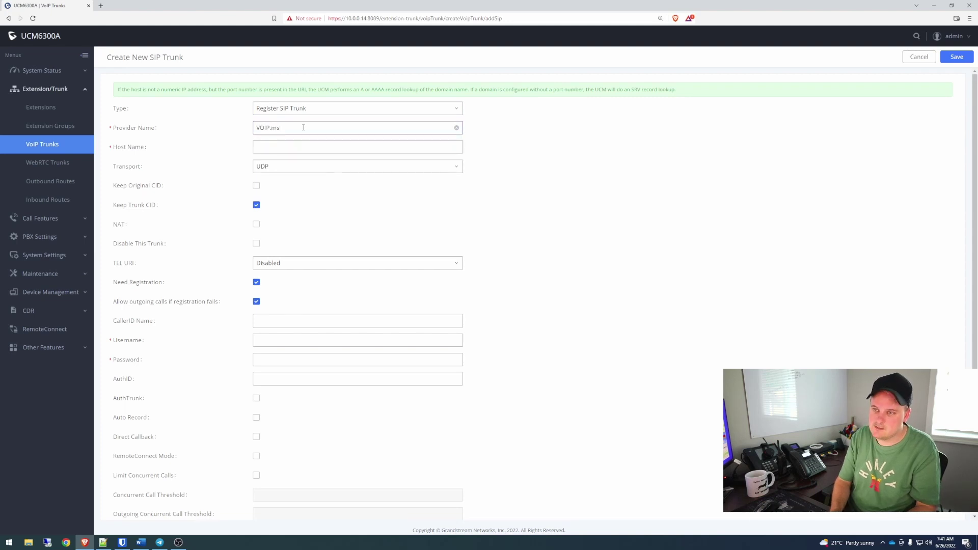
Step: Set the host to vancouver1.voip.ms and start filling in the caller ID name
{"action": "left_click", "coordinate": [287, 152]}
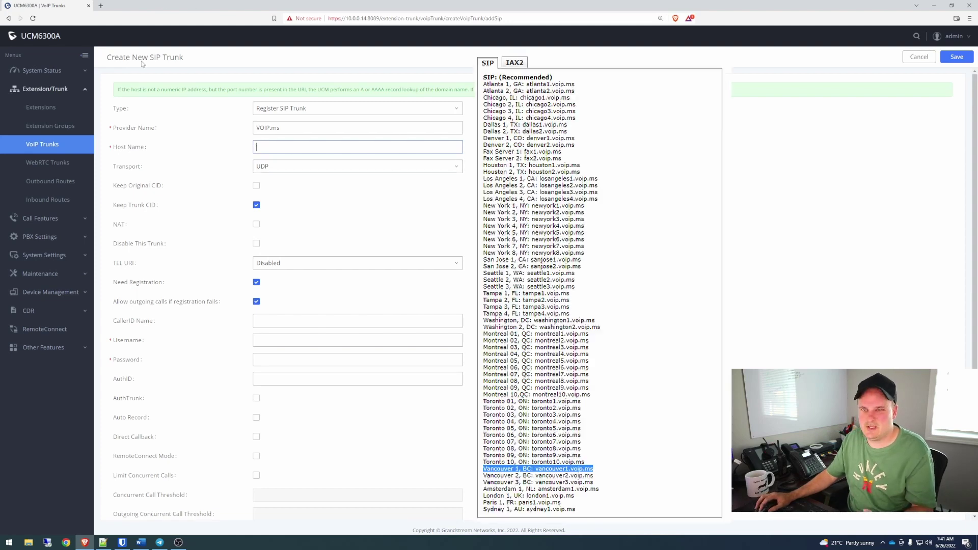
{"action": "key", "text": "alt+Tab"}
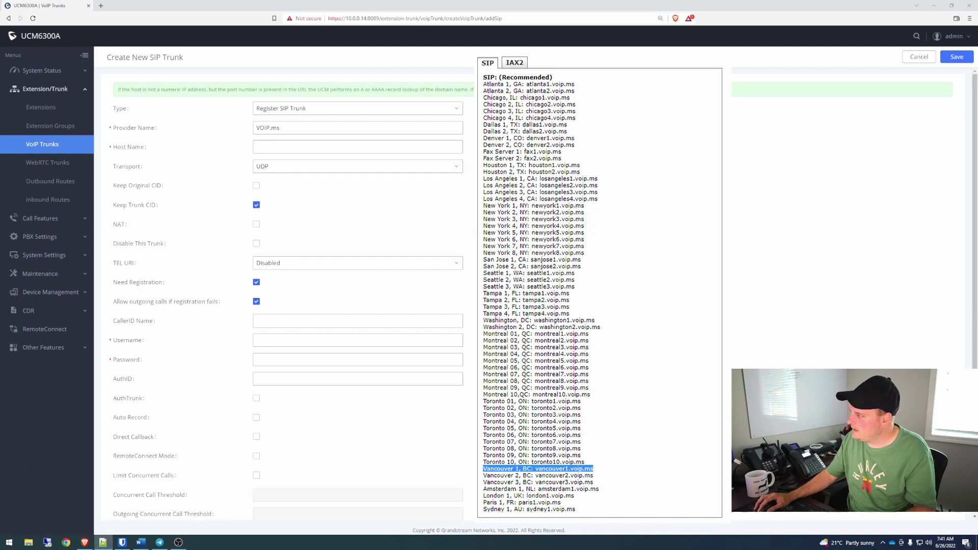
{"action": "key", "text": "alt+Tab"}
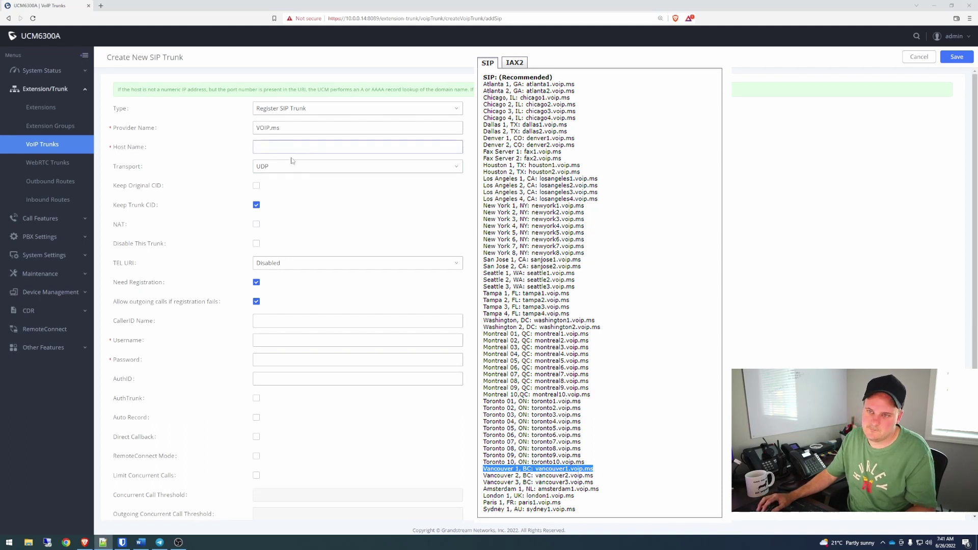
{"action": "type", "text": "vancouver1.voip.ms"}
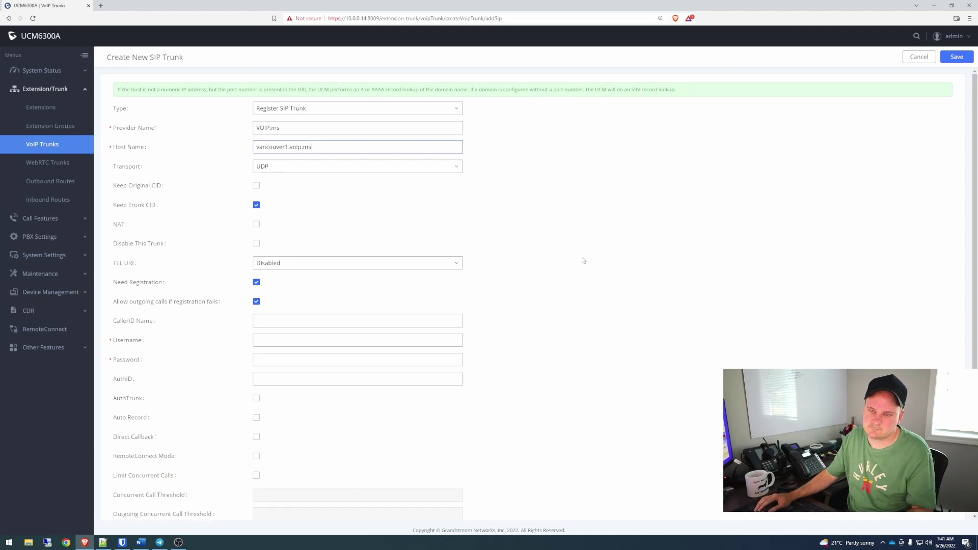
{"action": "scroll", "coordinate": [583, 260], "scroll_direction": "down", "scroll_amount": 3}
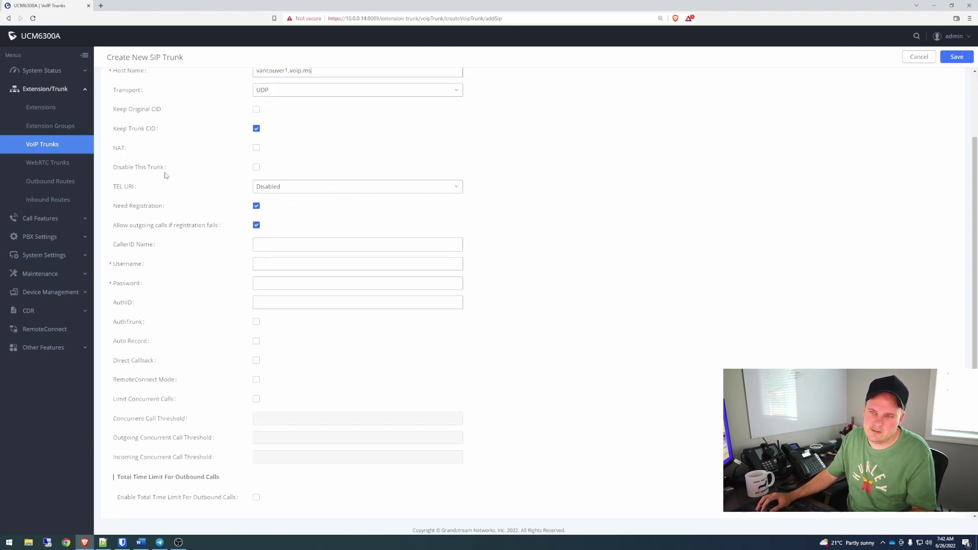
{"action": "scroll", "coordinate": [519, 239], "scroll_direction": "down", "scroll_amount": 1}
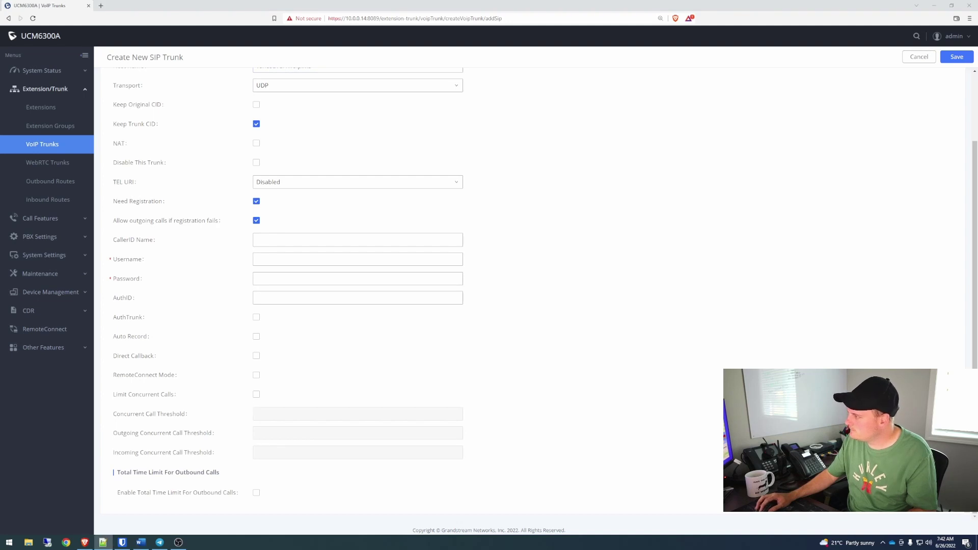
{"action": "left_click", "coordinate": [243, 240]}
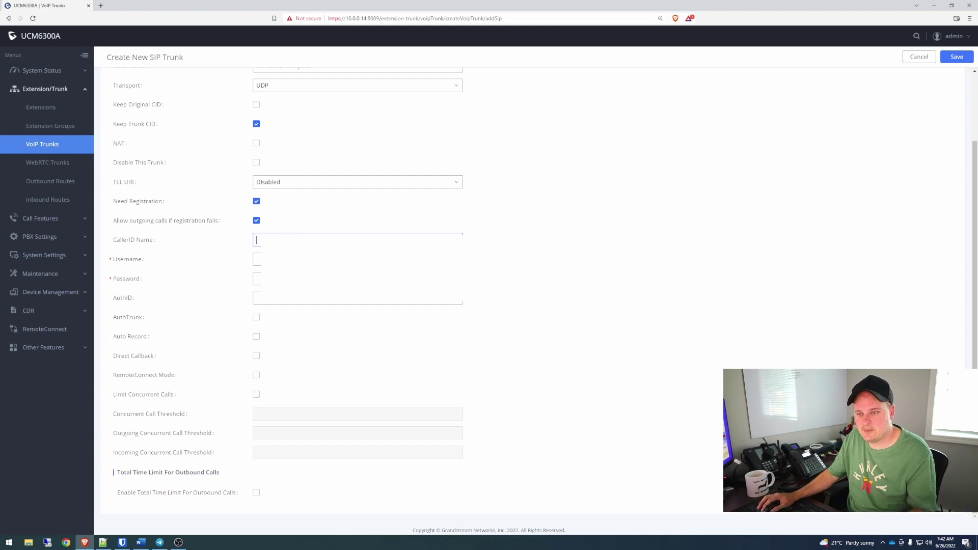
{"action": "type", "text": "17"}
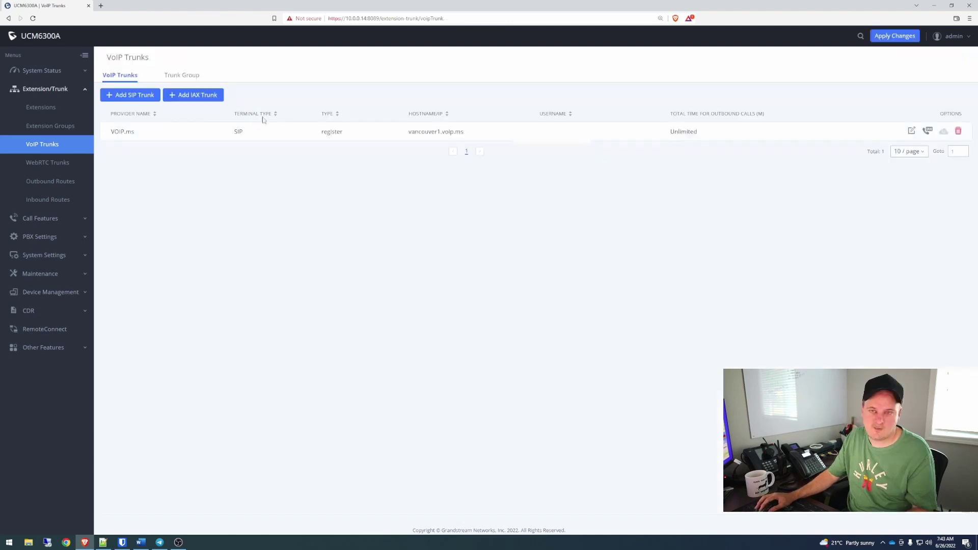
Step: View the System Status dashboard to confirm the VOIP.ms trunk, then expand Extension/Trunk
{"action": "left_click", "coordinate": [41, 75]}
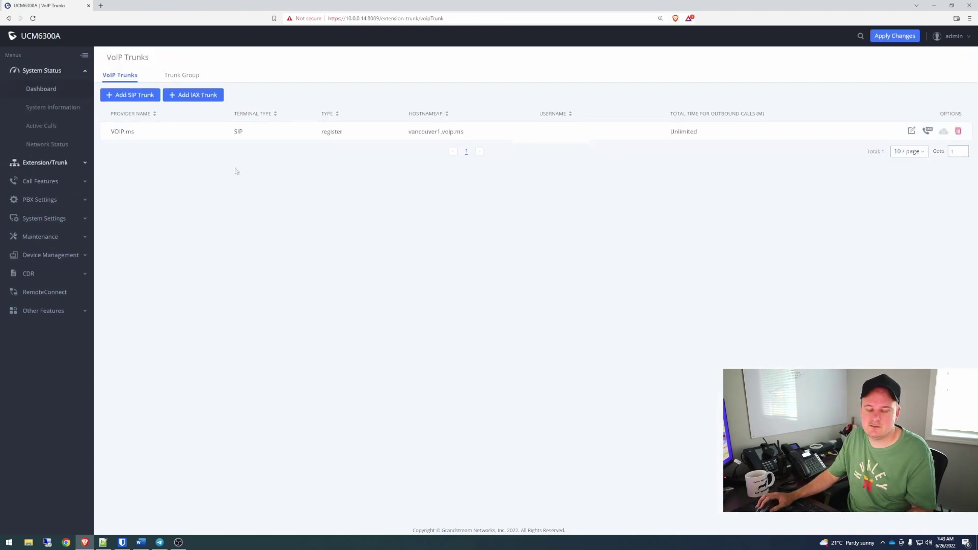
{"action": "left_click", "coordinate": [46, 89]}
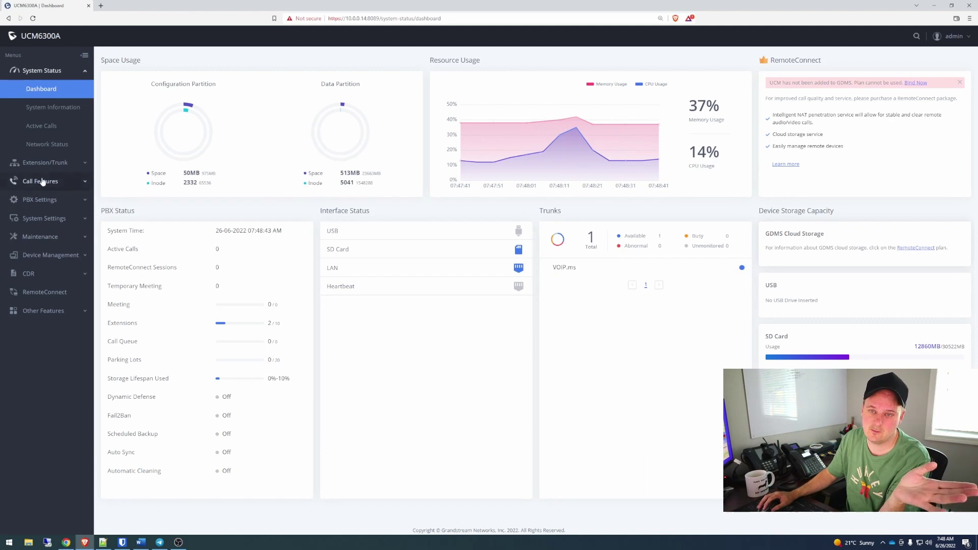
{"action": "left_click", "coordinate": [49, 163]}
Step: Save a new inbound route named Inbound on VOIP.ms that sends calls to extension 1001
{"action": "left_click", "coordinate": [57, 200]}
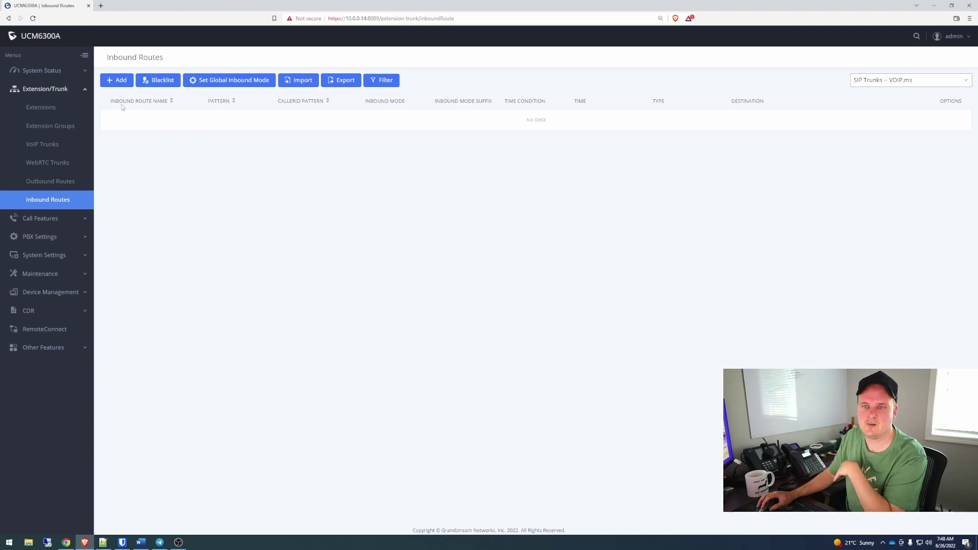
{"action": "left_click", "coordinate": [120, 82]}
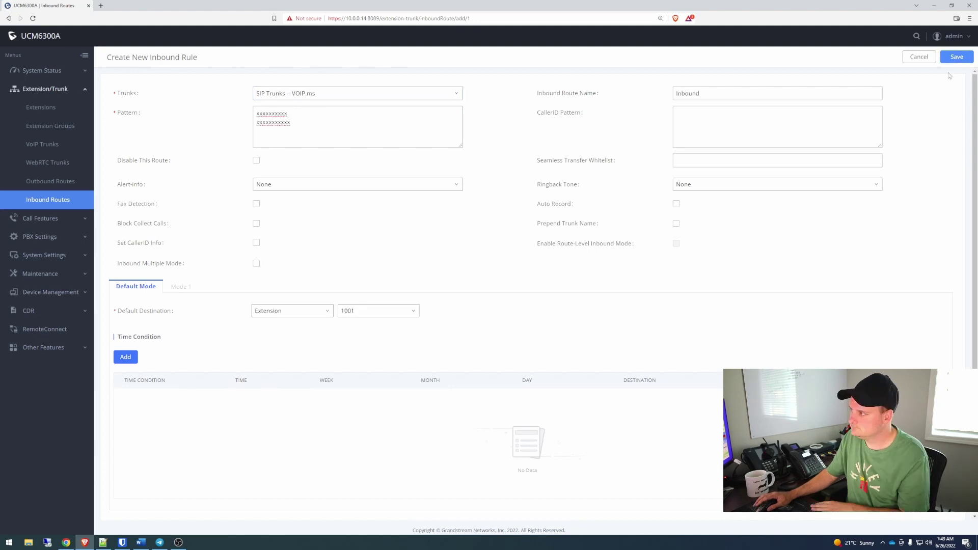
{"action": "left_click", "coordinate": [957, 56]}
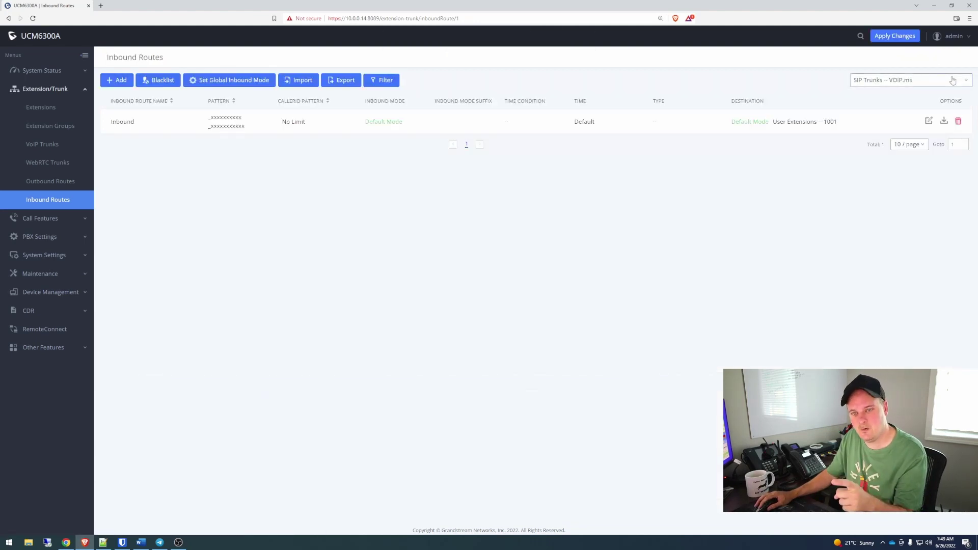
Step: Create an outbound route named Outbound with dial patterns xxxxxxxxxx and xxxxxxxxxxx
{"action": "left_click", "coordinate": [64, 186]}
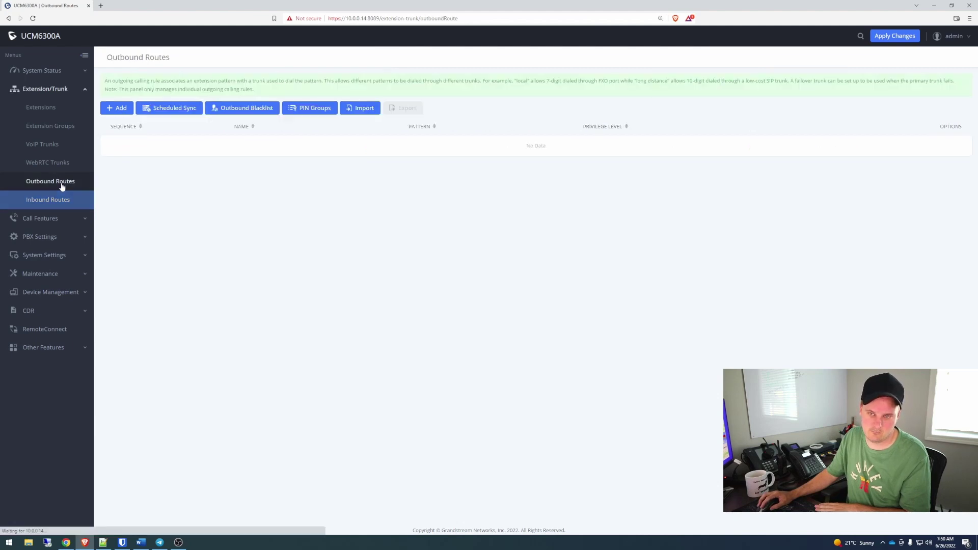
{"action": "left_click", "coordinate": [117, 108]}
{"action": "left_click", "coordinate": [279, 110]}
{"action": "type", "text": "Outbound"}
{"action": "left_click", "coordinate": [274, 147]}
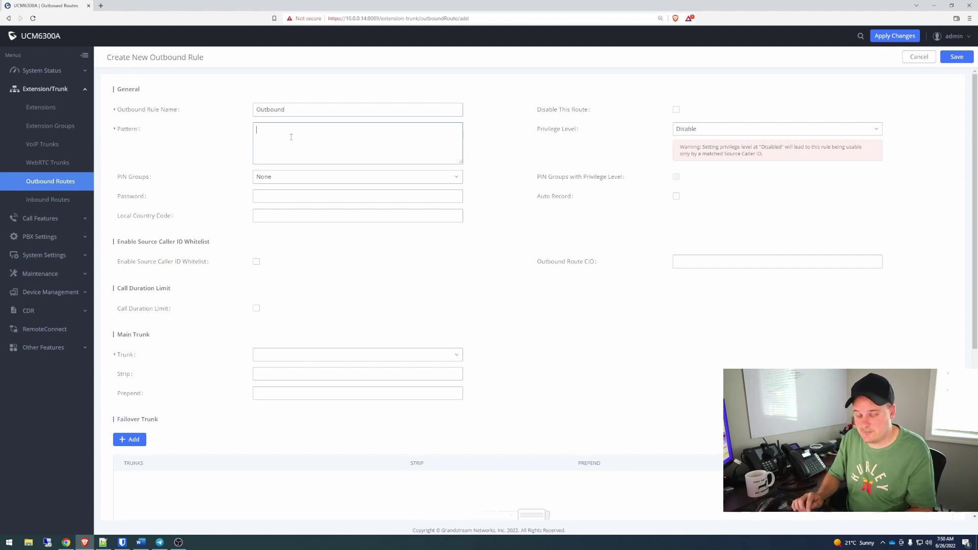
{"action": "type", "text": "xxxxxxxxxx"}
{"action": "key", "text": "Return"}
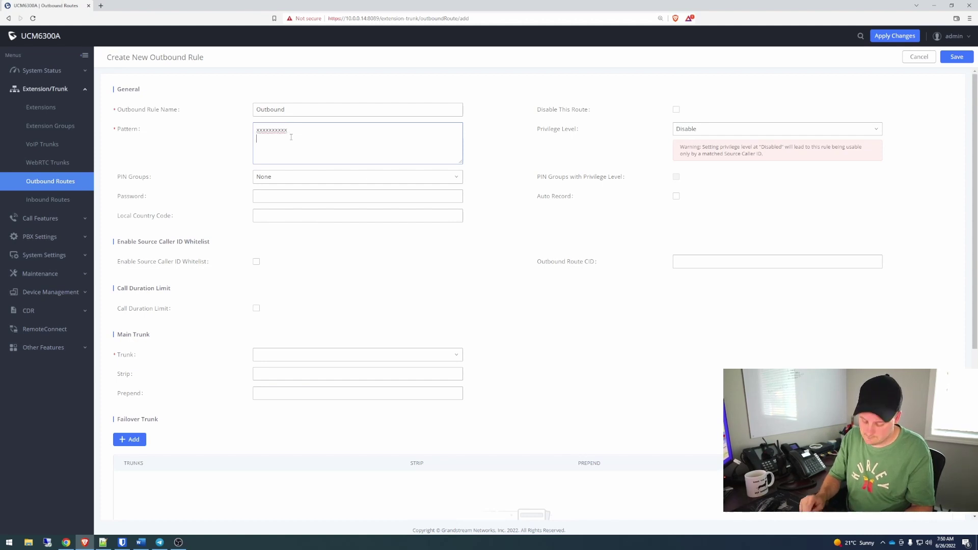
{"action": "type", "text": "xxxxxxxxxxx"}
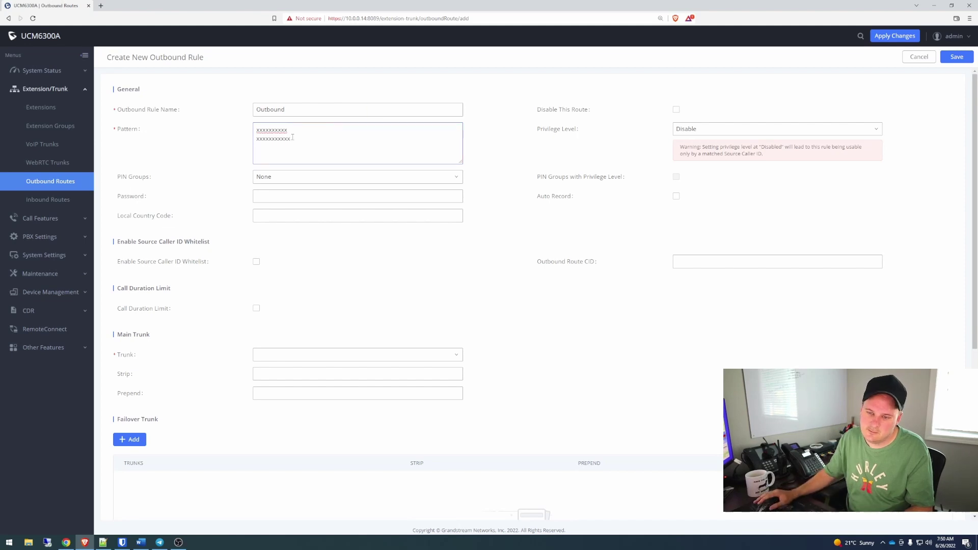
Step: Route it through the VOIP.ms trunk at Local privilege level and save
{"action": "left_click", "coordinate": [321, 354]}
{"action": "left_click", "coordinate": [284, 374]}
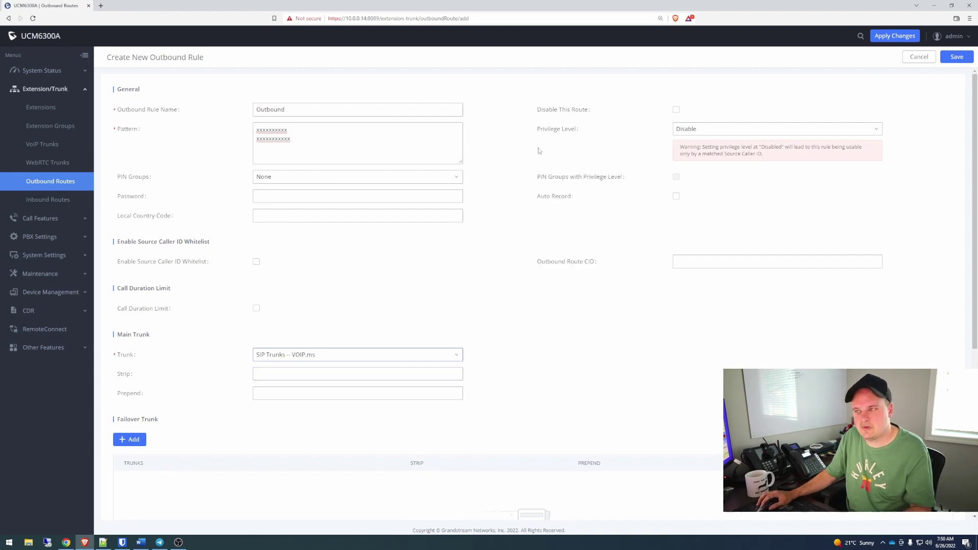
{"action": "left_click", "coordinate": [787, 133]}
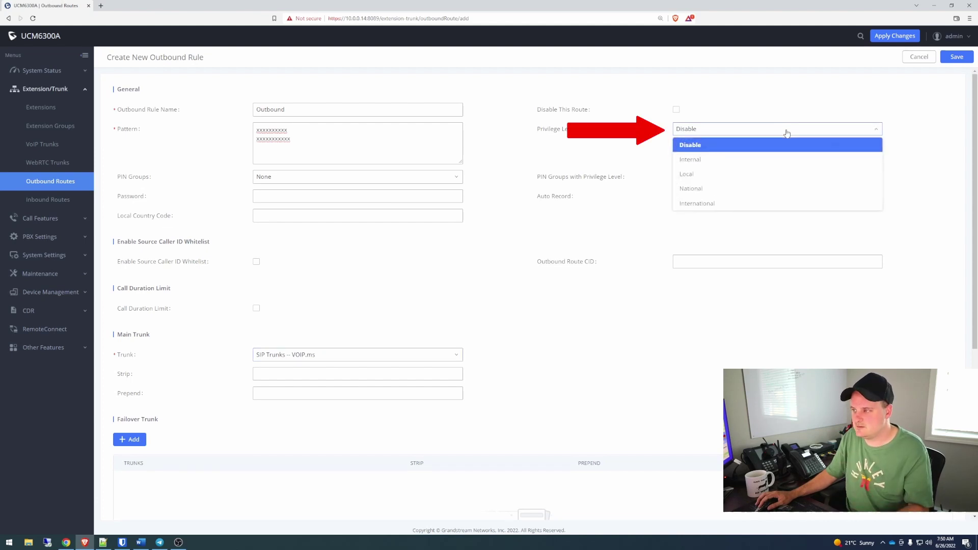
{"action": "left_click", "coordinate": [697, 164]}
{"action": "left_click", "coordinate": [706, 133]}
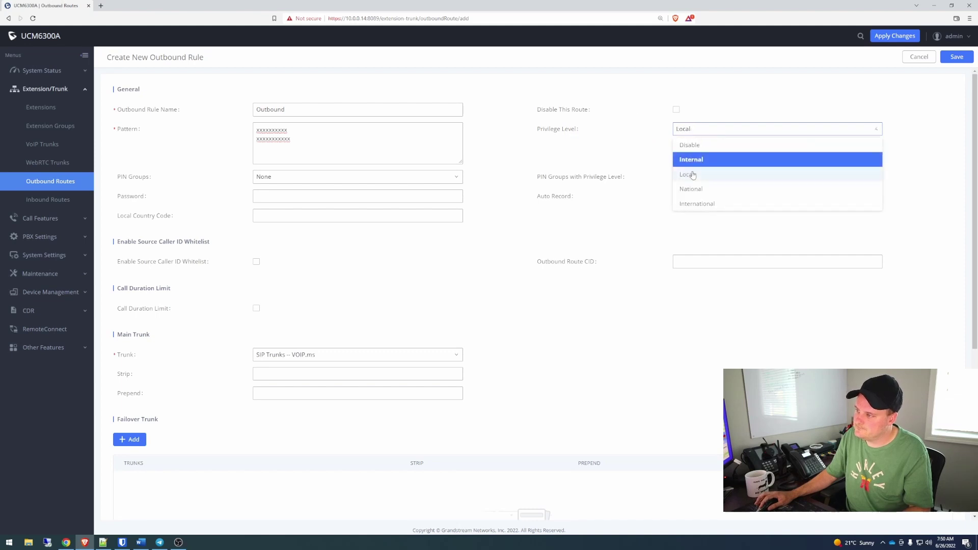
{"action": "left_click", "coordinate": [693, 174]}
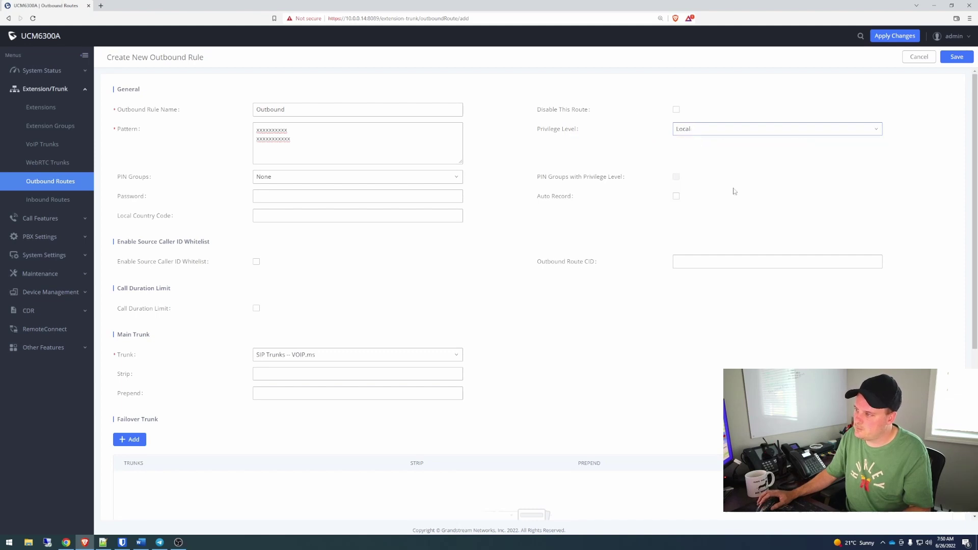
{"action": "left_click", "coordinate": [956, 58]}
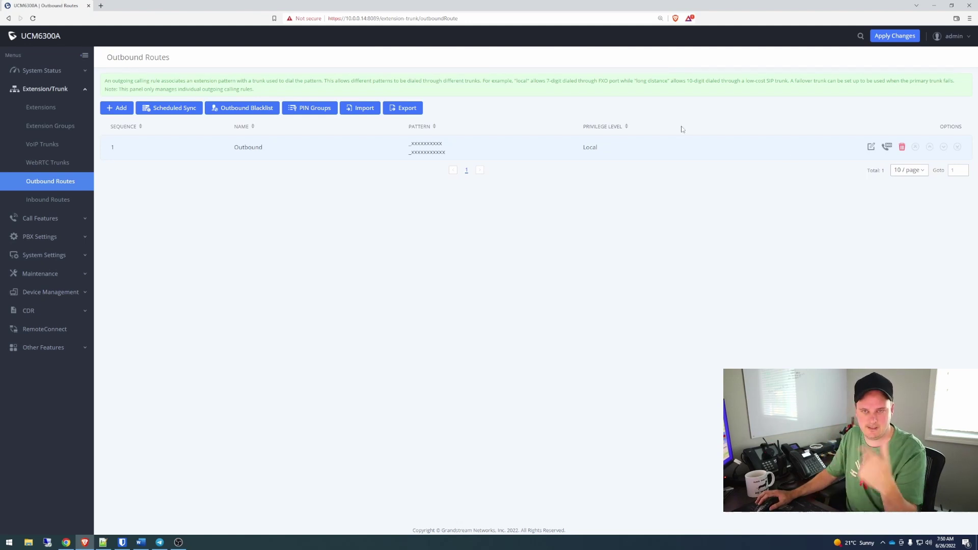
Step: Keep extension 1001's privilege at Local, save it, and return to the System Status dashboard
{"action": "left_click", "coordinate": [40, 108]}
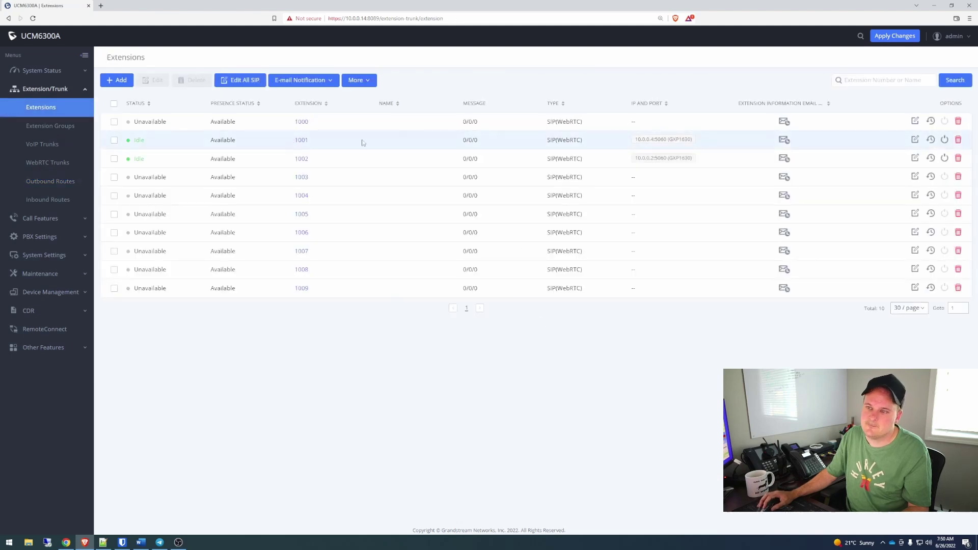
{"action": "left_click", "coordinate": [916, 140]}
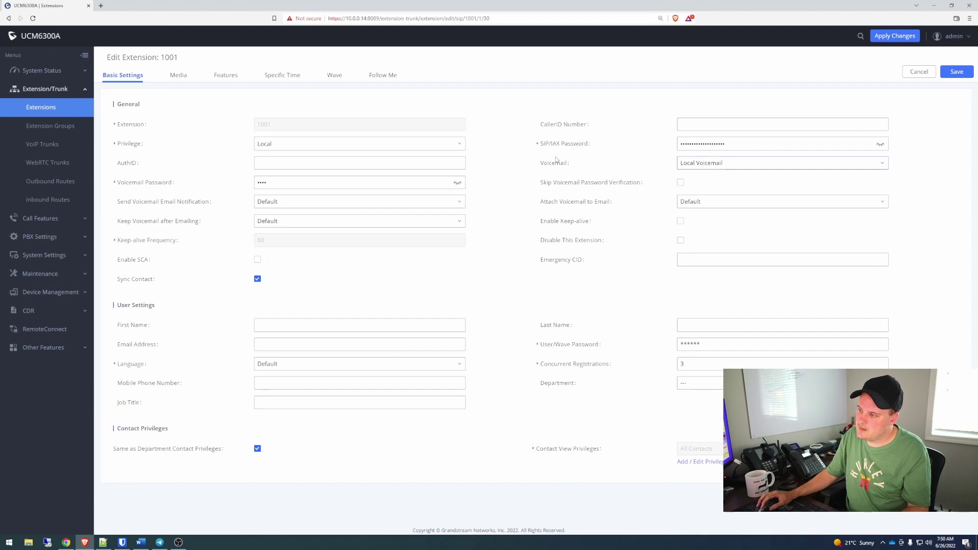
{"action": "left_click", "coordinate": [269, 145]}
{"action": "left_click", "coordinate": [268, 171]}
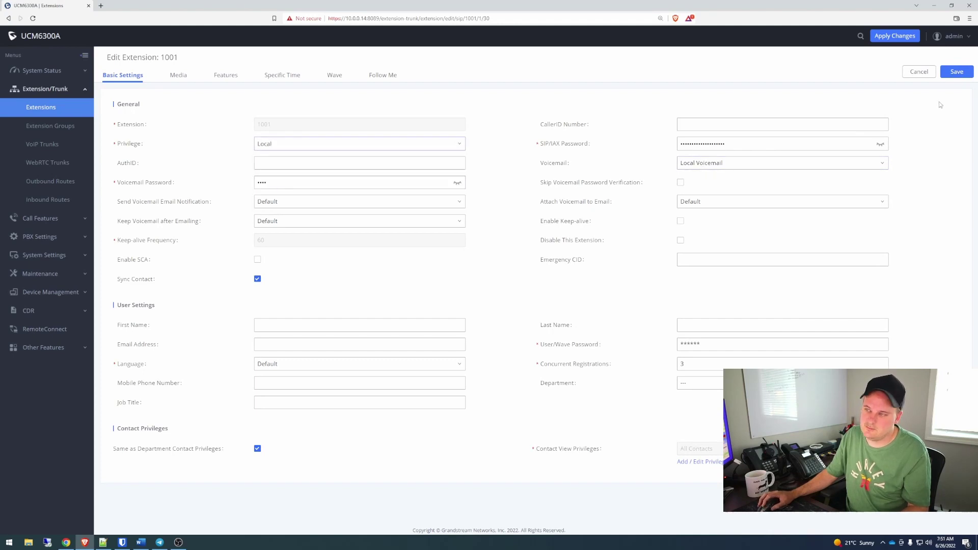
{"action": "left_click", "coordinate": [956, 72]}
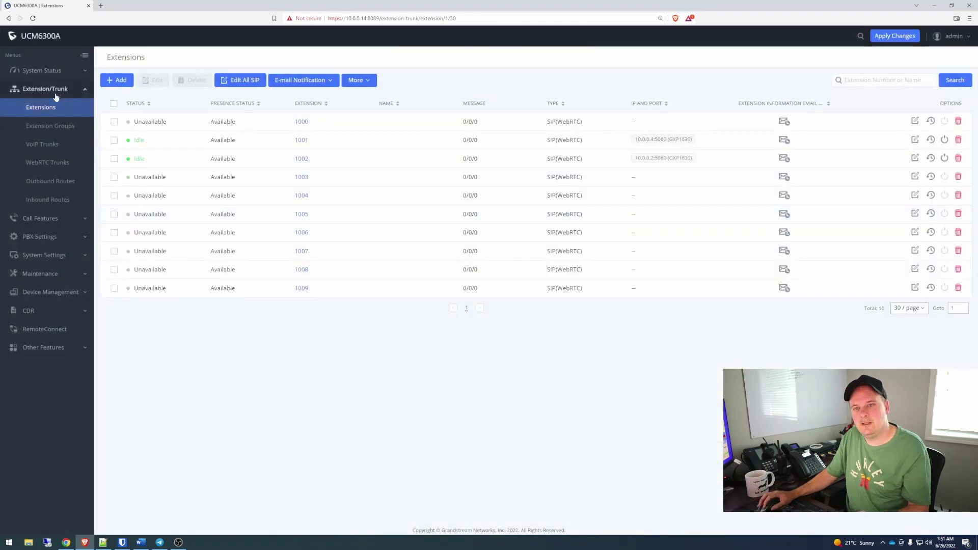
{"action": "left_click", "coordinate": [42, 74]}
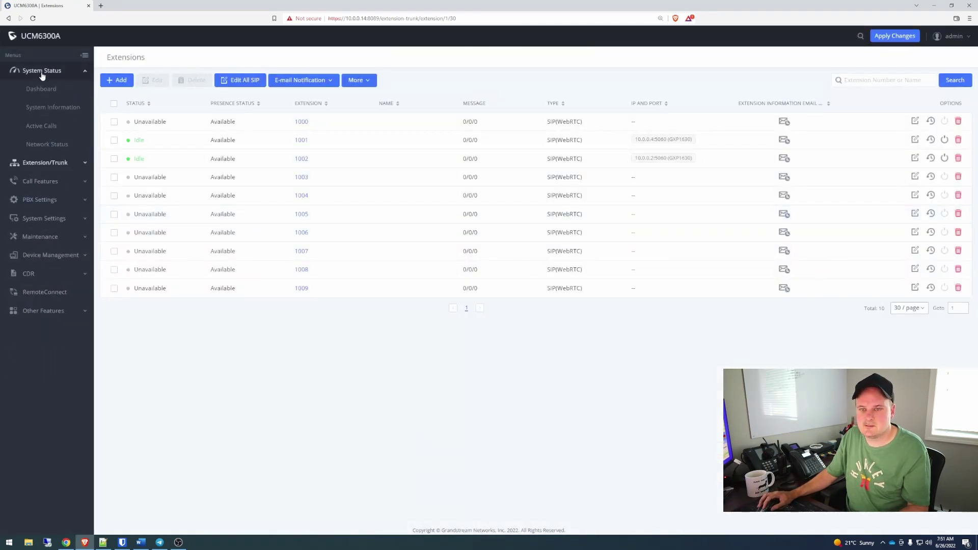
{"action": "left_click", "coordinate": [41, 89]}
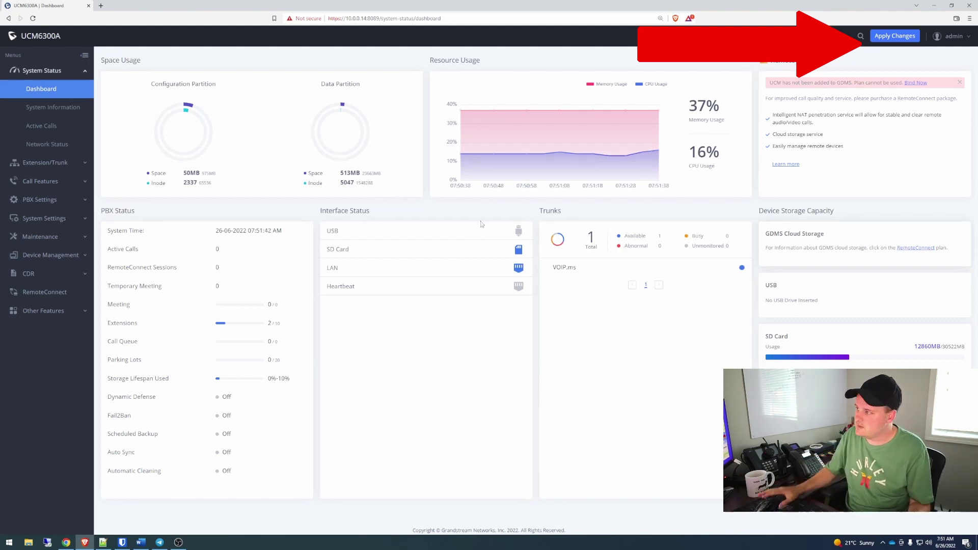
Step: Apply the pending trunk and route changes and wait for 'Configuration reloaded'
{"action": "left_click", "coordinate": [892, 36]}
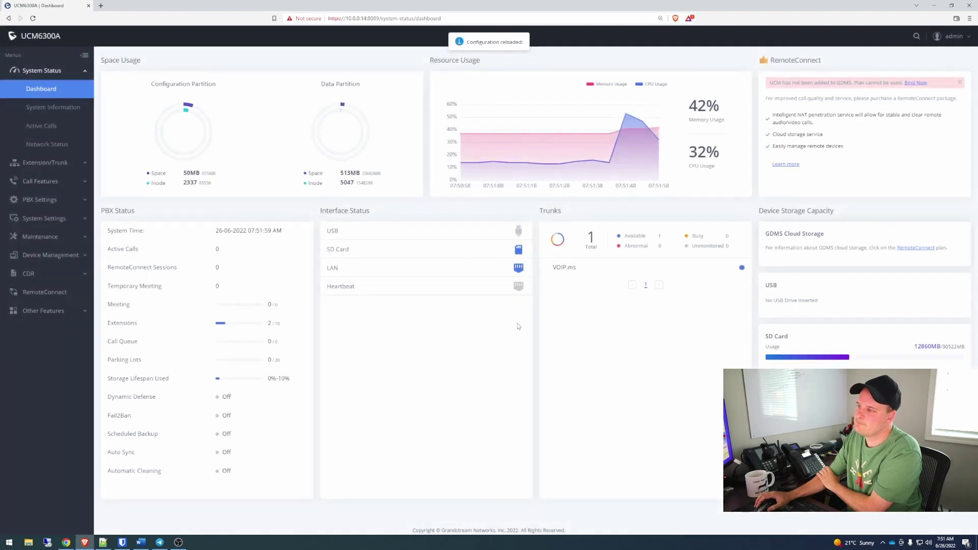
Step: Check the dashboard showing the VOIP.ms trunk available, two extensions and zero active calls
{"action": "mouse_move", "coordinate": [639, 138]}
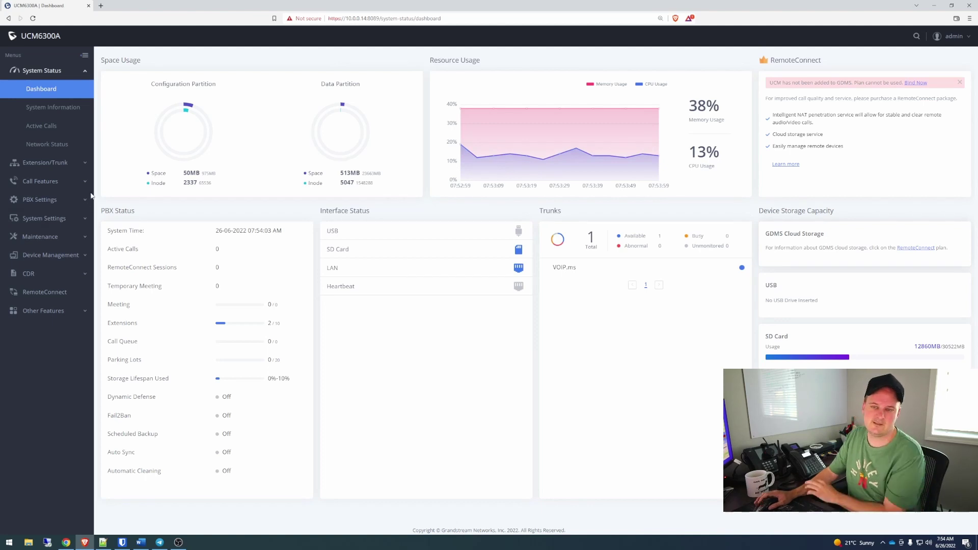
Step: Start a new ring group named 'All Phone' with all ten extensions as members
{"action": "left_click", "coordinate": [72, 181]}
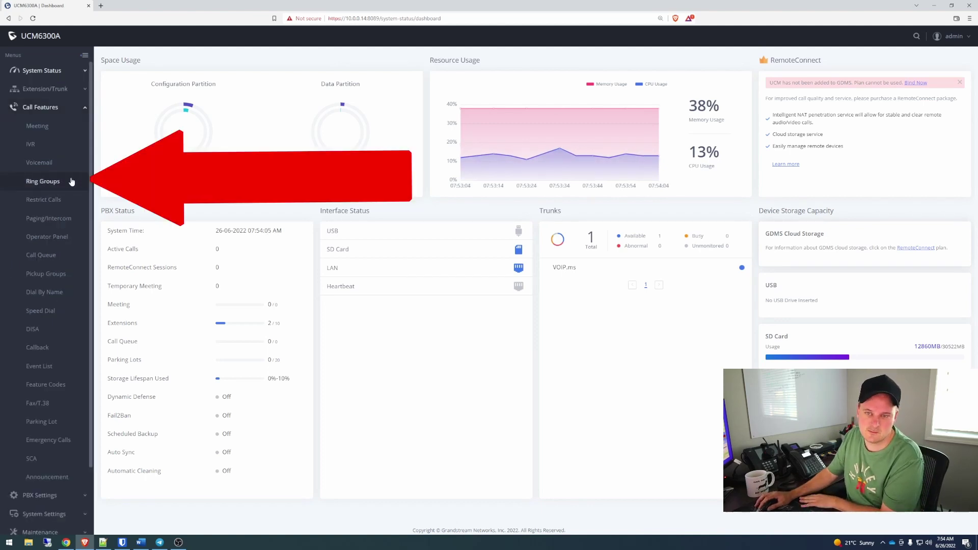
{"action": "left_click", "coordinate": [76, 184]}
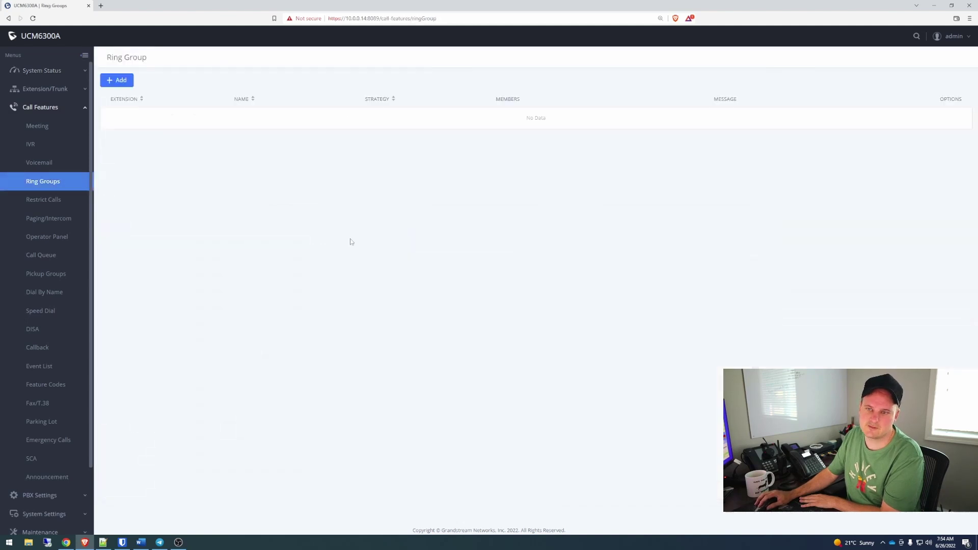
{"action": "left_click", "coordinate": [127, 81]}
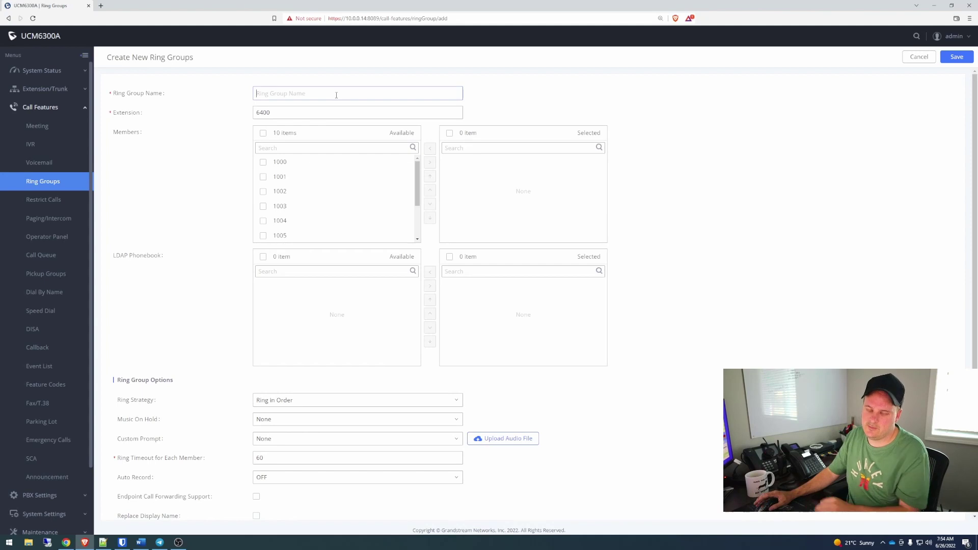
{"action": "type", "text": "All Phone"}
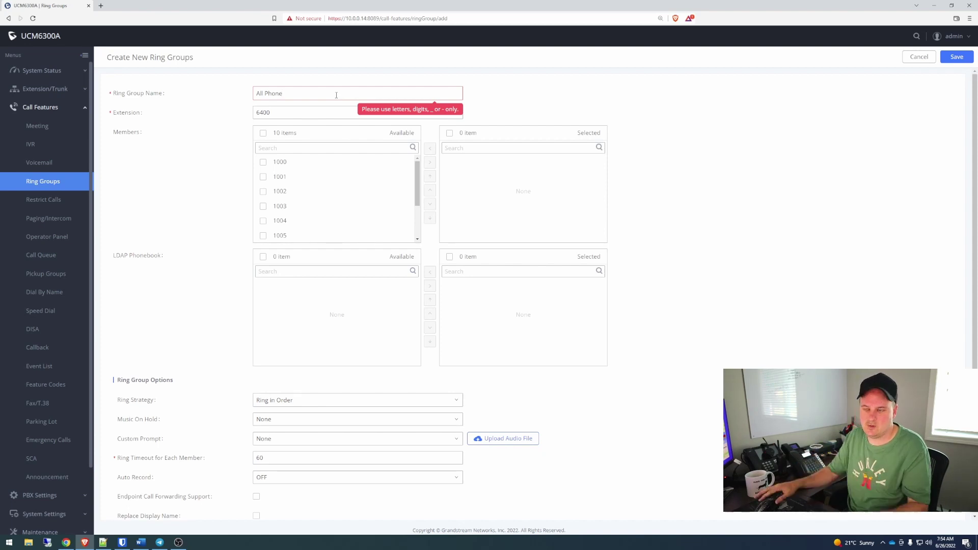
{"action": "left_click", "coordinate": [263, 133]}
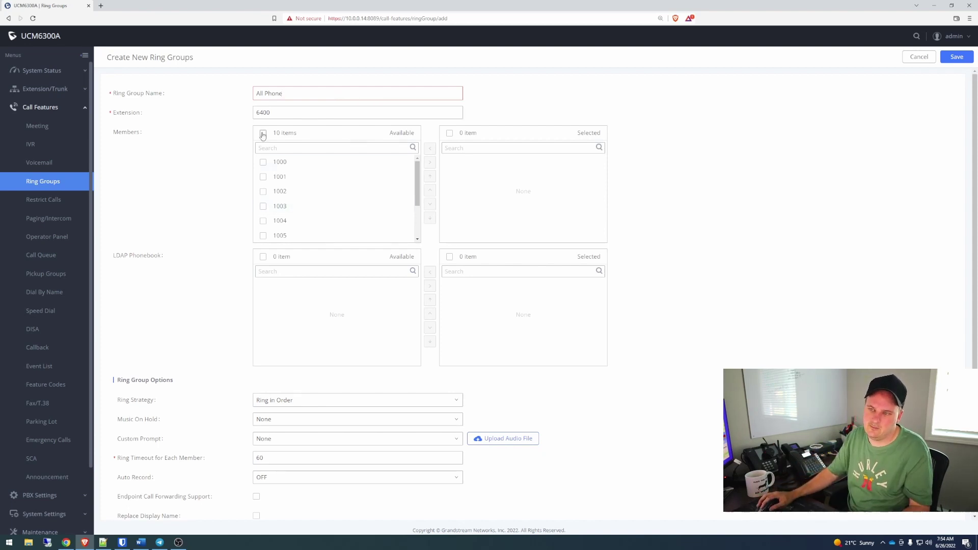
{"action": "left_click", "coordinate": [430, 165]}
{"action": "left_click_drag", "start_coordinate": [579, 191], "coordinate": [615, 121]}
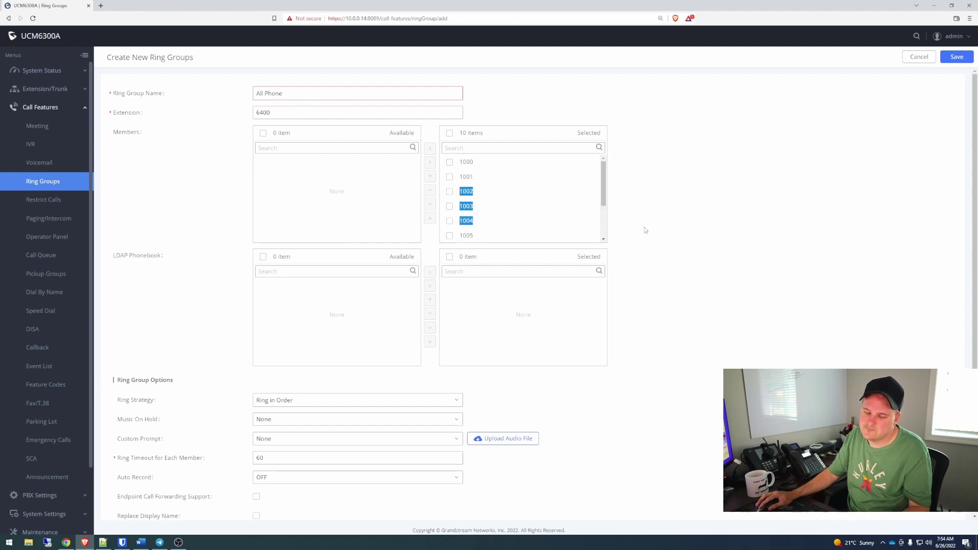
Step: Set simultaneous ringing with a 20-second timeout, rename it All-Phone, and save
{"action": "scroll", "coordinate": [694, 321], "scroll_direction": "down", "scroll_amount": 2}
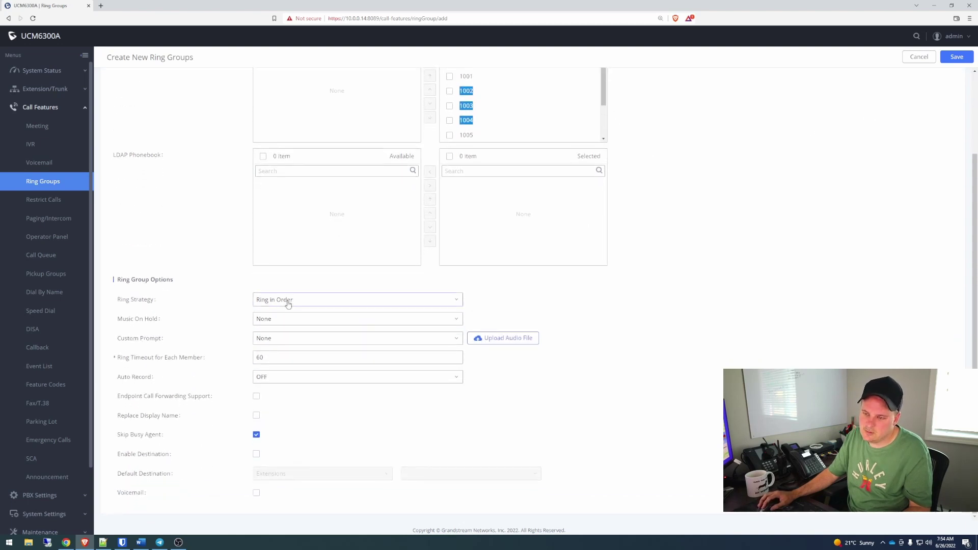
{"action": "left_click", "coordinate": [287, 301]}
{"action": "left_click", "coordinate": [287, 315]}
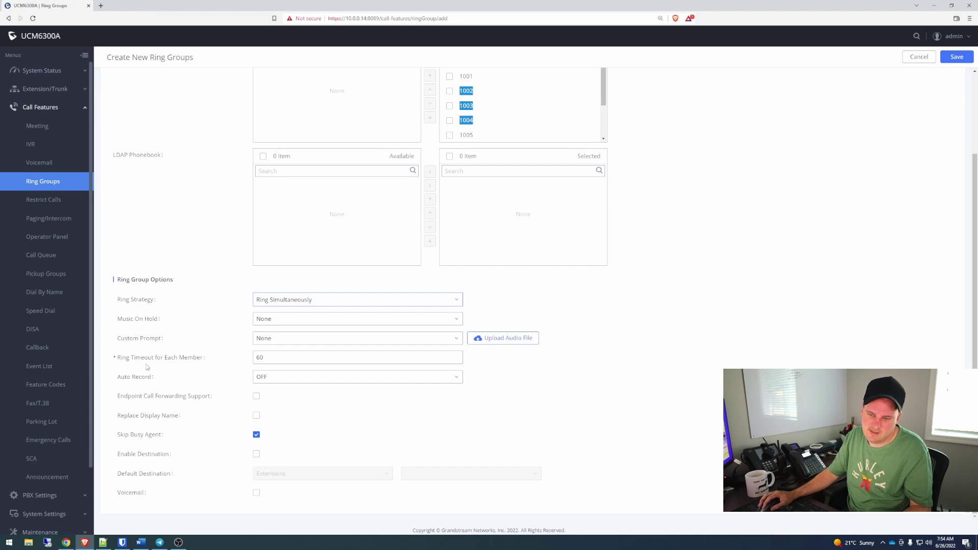
{"action": "left_click_drag", "start_coordinate": [265, 357], "coordinate": [254, 353]}
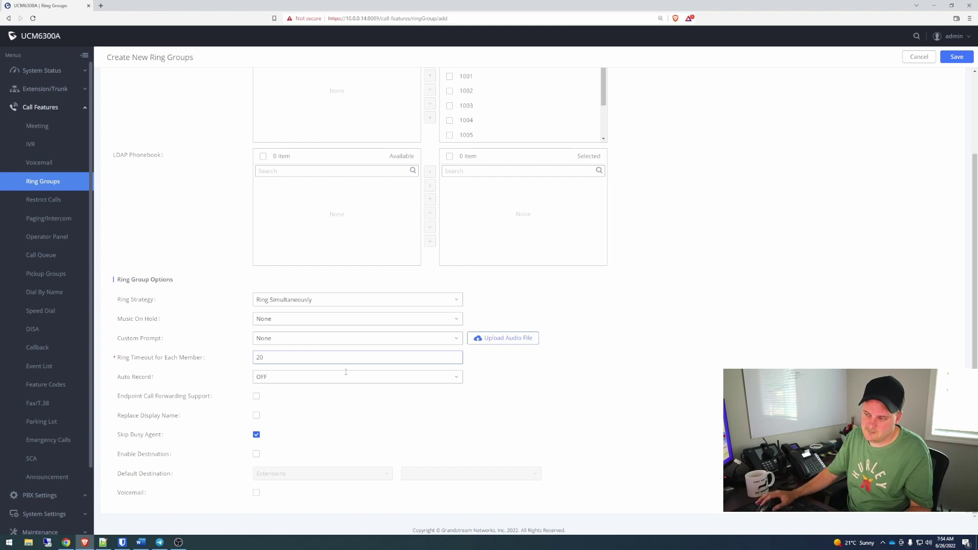
{"action": "left_click", "coordinate": [957, 57]}
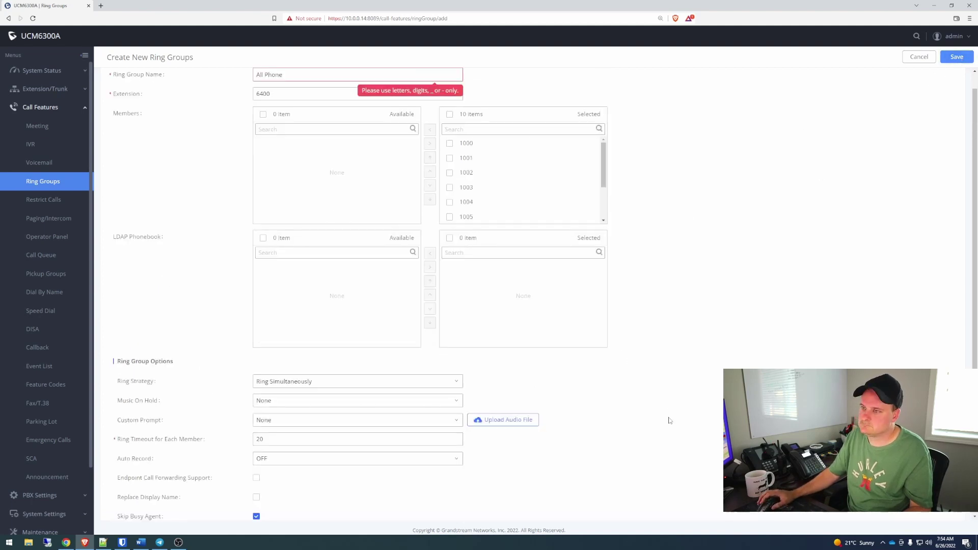
{"action": "left_click", "coordinate": [266, 75]}
{"action": "key", "text": "BackSpace"}
{"action": "type", "text": "-"}
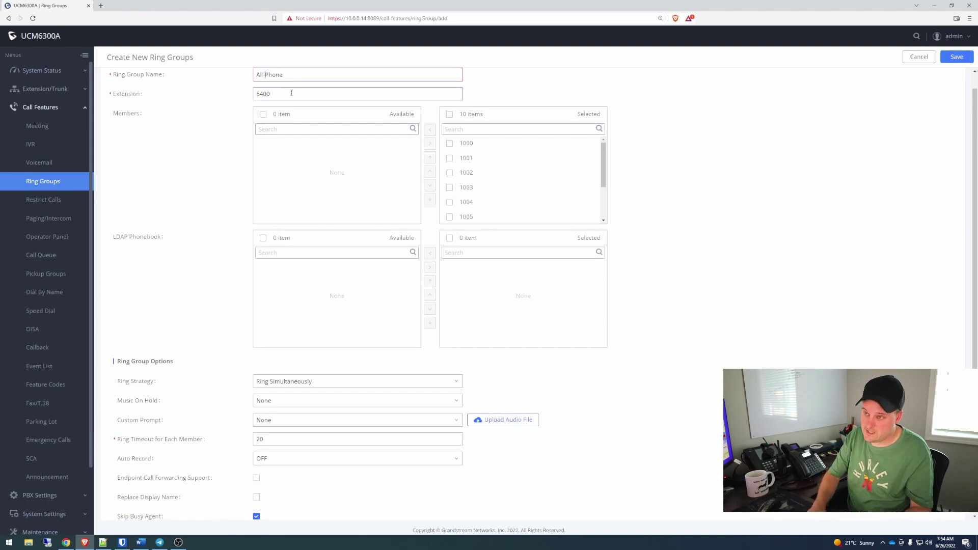
{"action": "left_click", "coordinate": [957, 57]}
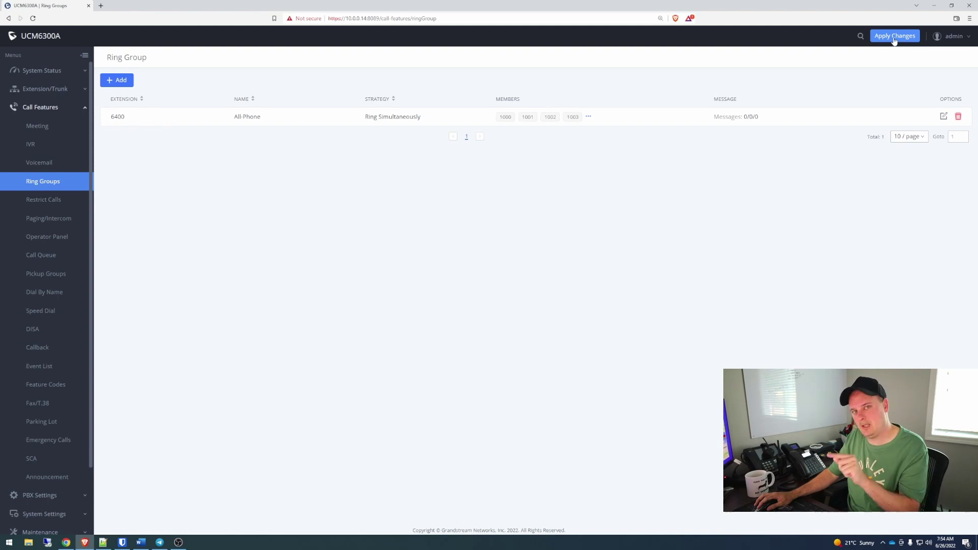
Step: Apply the All-Phone ring group (extension 6400) changes to the PBX
{"action": "left_click", "coordinate": [894, 36]}
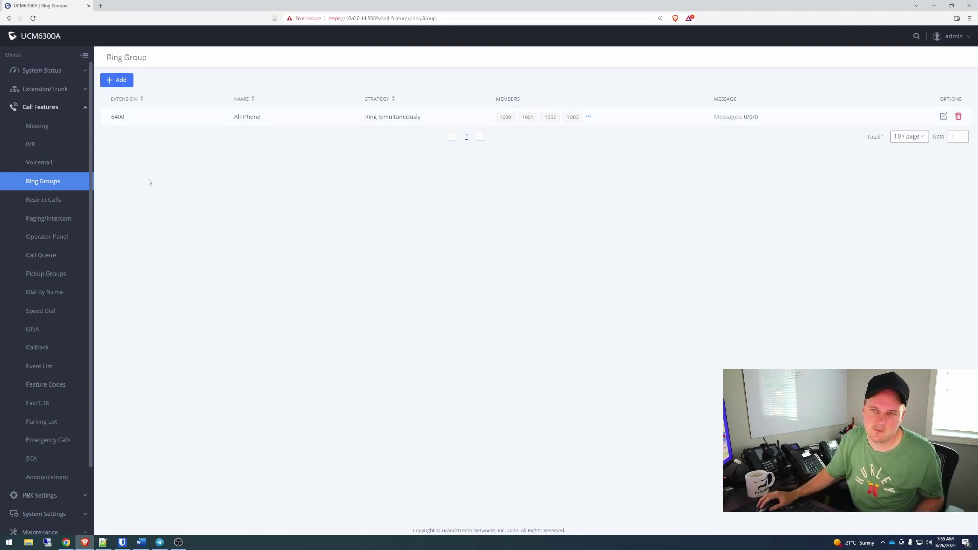
{"action": "scroll", "coordinate": [78, 240], "scroll_direction": "down", "scroll_amount": 2}
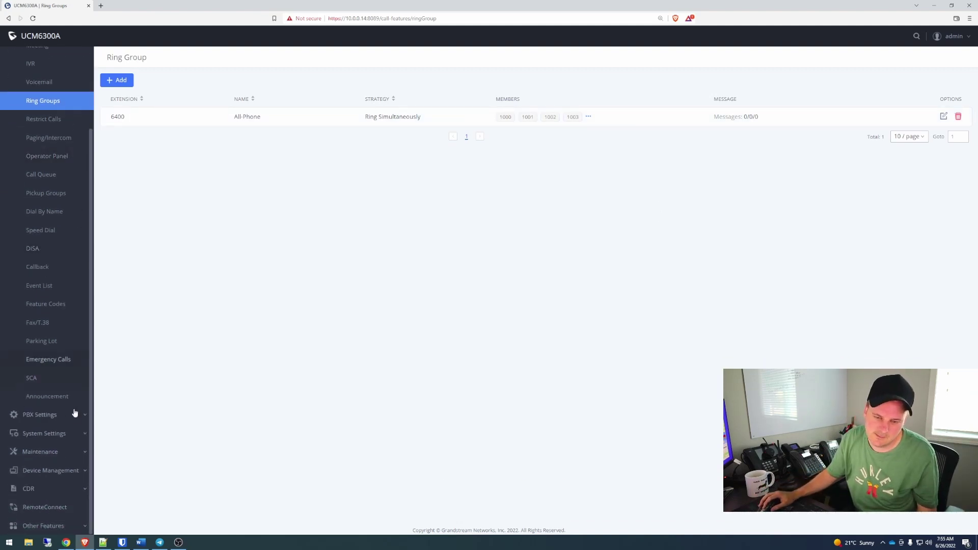
{"action": "scroll", "coordinate": [35, 145], "scroll_direction": "up", "scroll_amount": 2}
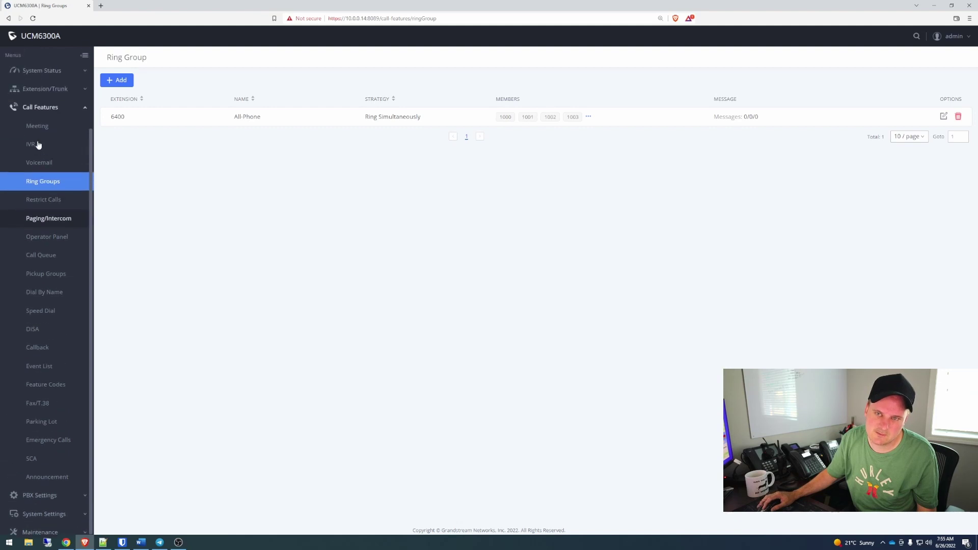
Step: Point the Inbound route's default destination to the All-Phone ring group, save, and apply
{"action": "left_click", "coordinate": [48, 91]}
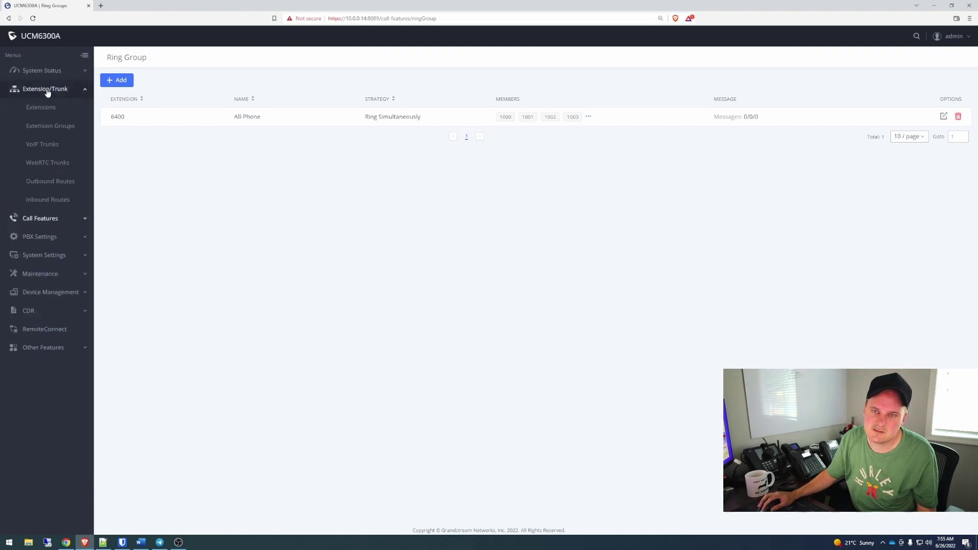
{"action": "left_click", "coordinate": [50, 200]}
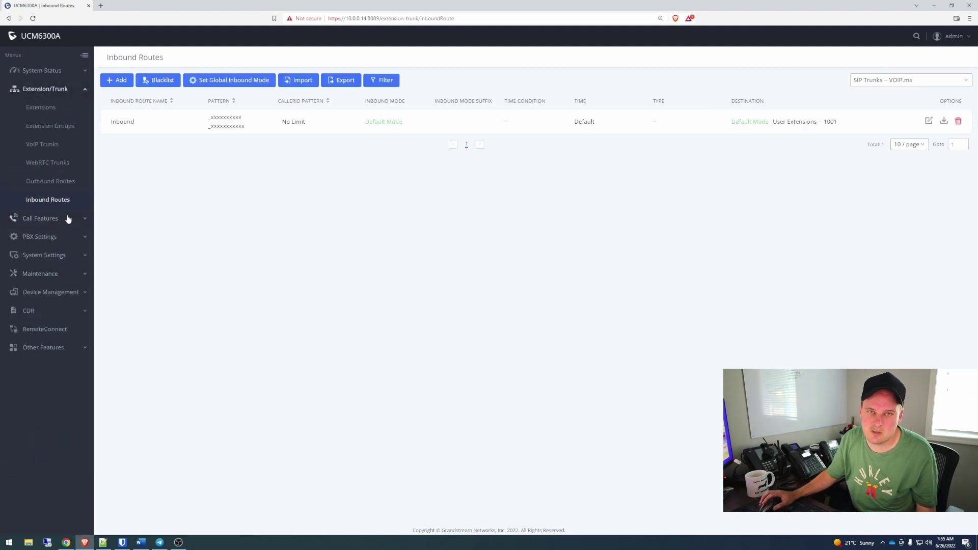
{"action": "left_click", "coordinate": [928, 121]}
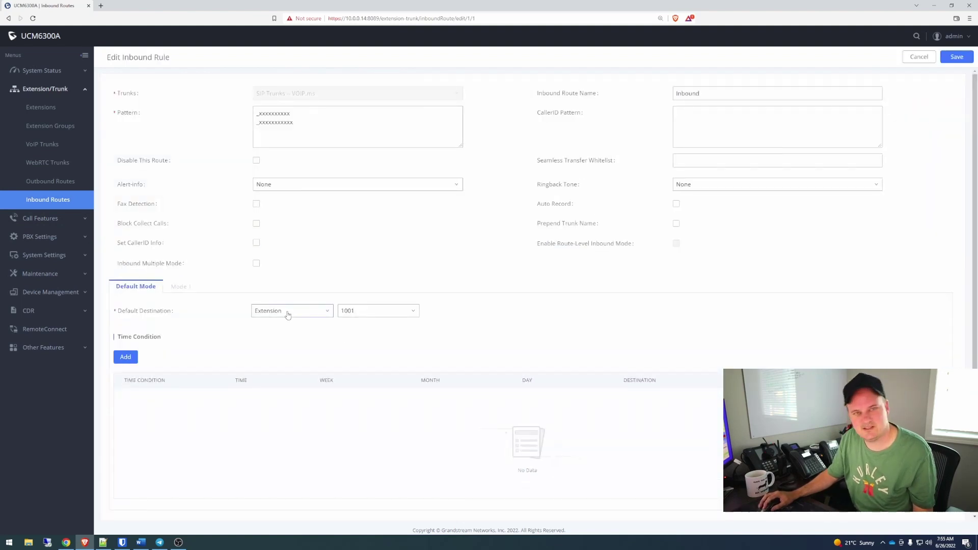
{"action": "left_click", "coordinate": [320, 312]}
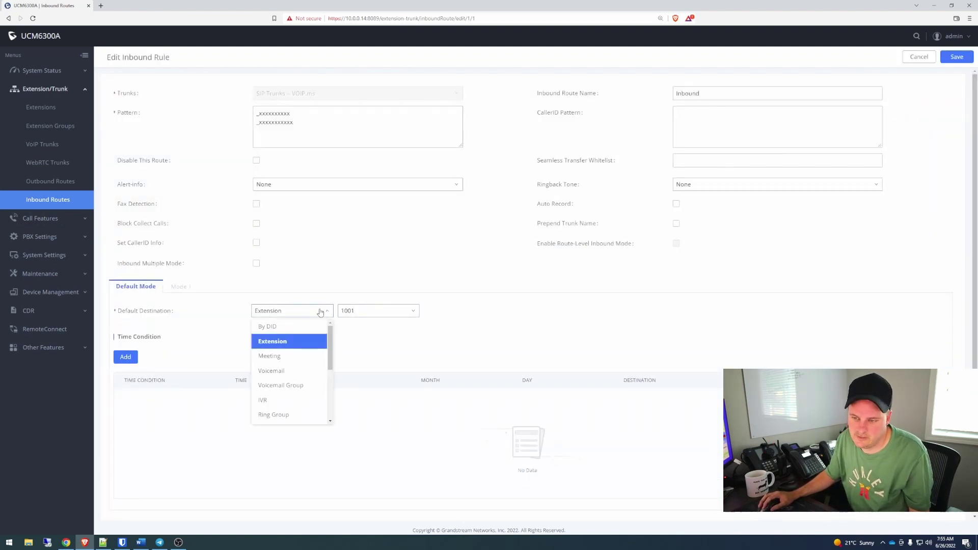
{"action": "left_click", "coordinate": [283, 416]}
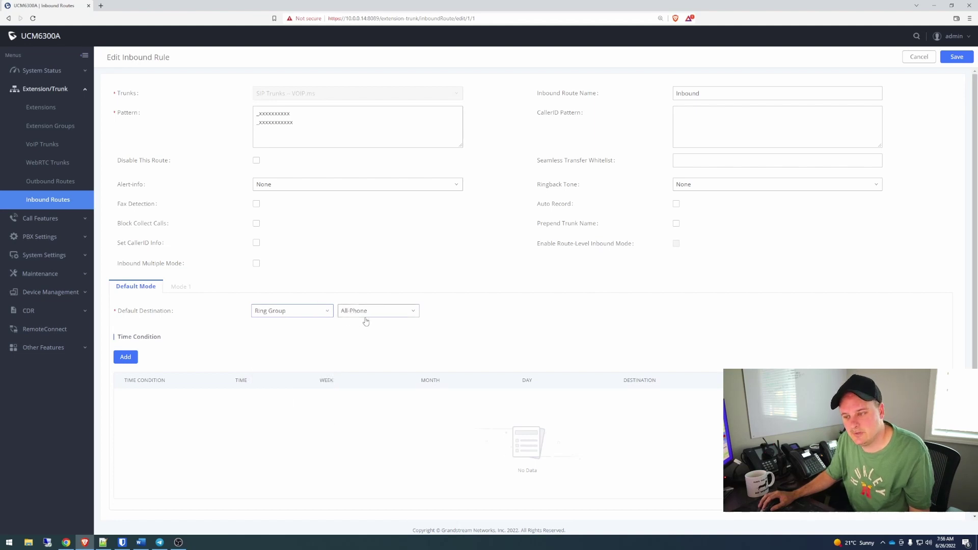
{"action": "left_click", "coordinate": [961, 57]}
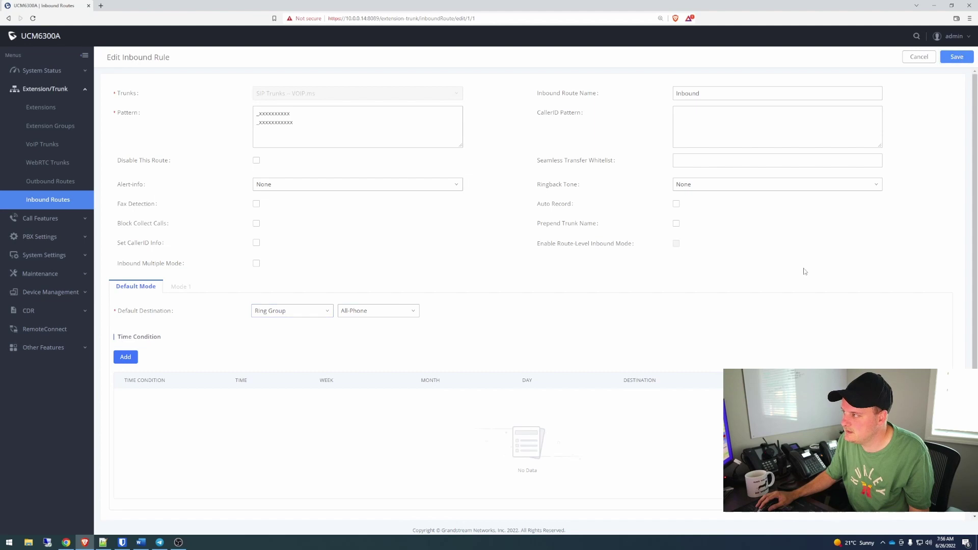
{"action": "left_click", "coordinate": [892, 41]}
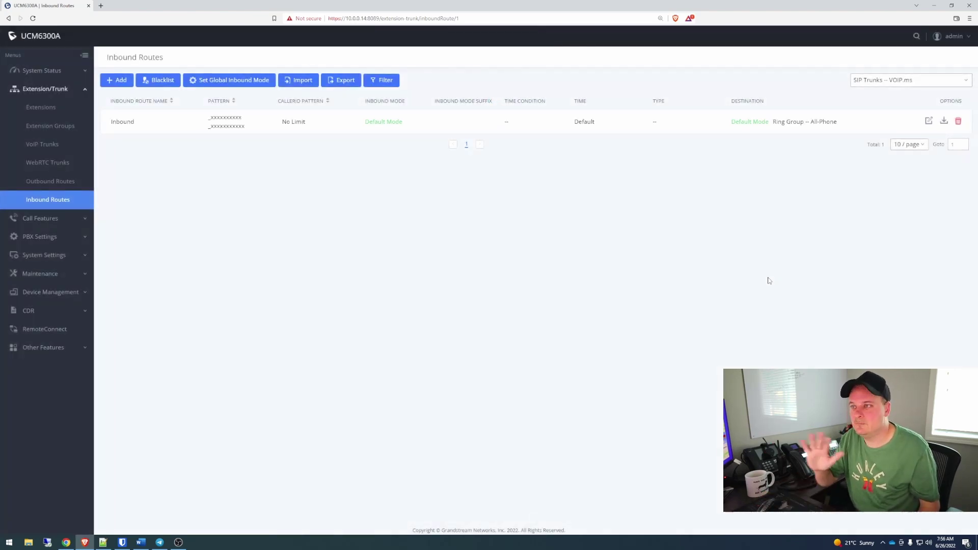
{"action": "left_click", "coordinate": [43, 70]}
Step: Show the System Status dashboard and confirm it reports 1 active call on the VoIP.ms trunk
{"action": "left_click", "coordinate": [46, 90]}
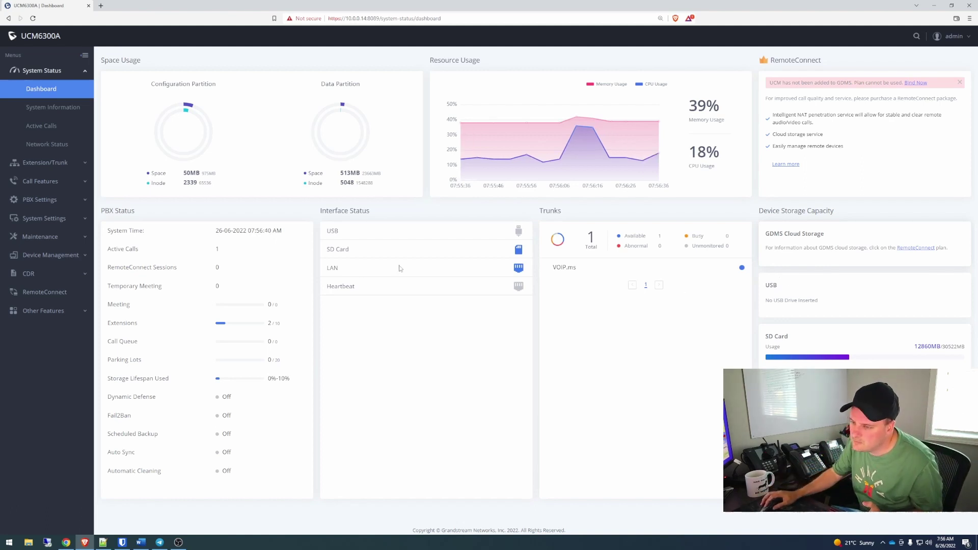
{"action": "double_click", "coordinate": [213, 250]}
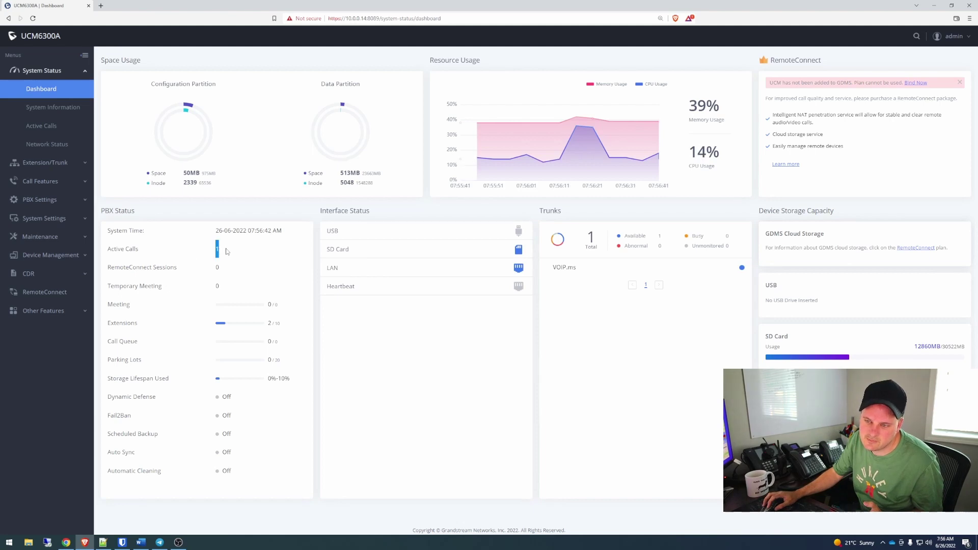